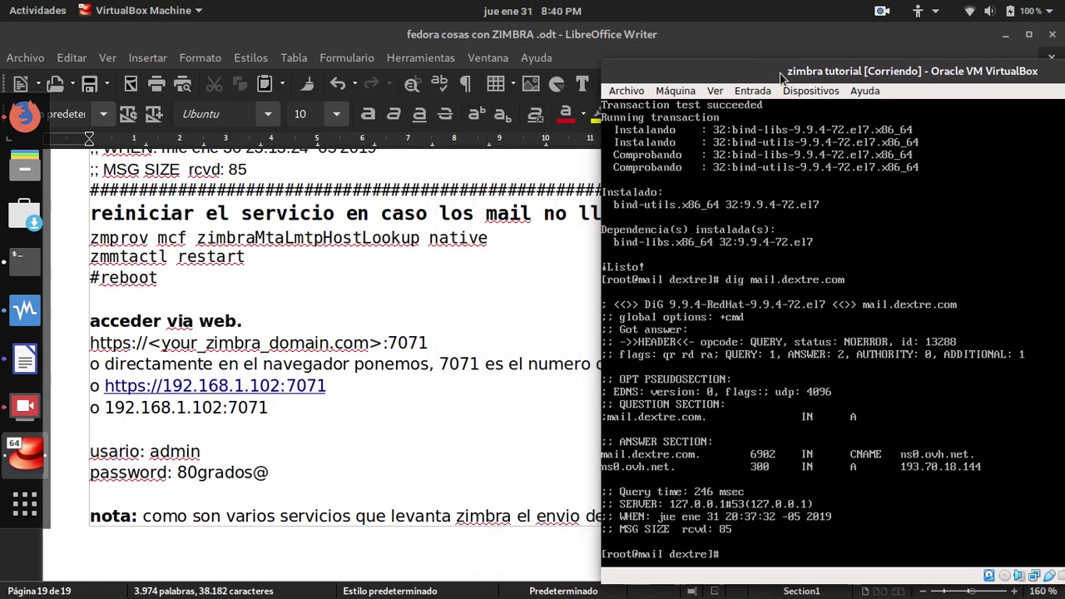
{"action": "scroll", "coordinate": [358, 378], "scroll_direction": "up", "scroll_amount": 1}
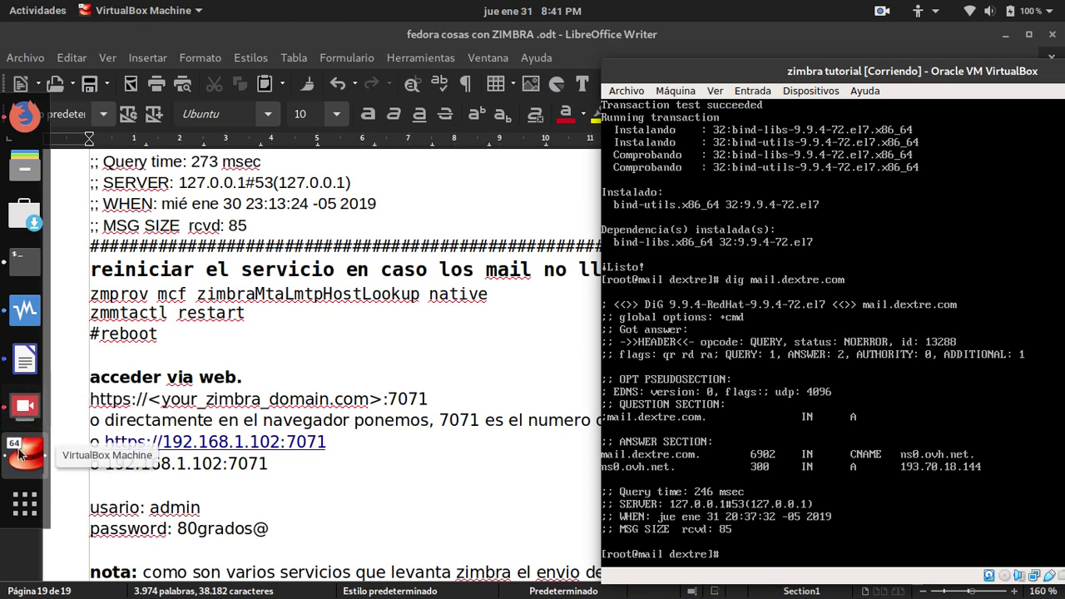
Bring the Zimbra admin console at 192.168.1.102:7071 to the front, briefly hiding the screen recorder.
{"action": "left_click", "coordinate": [22, 118]}
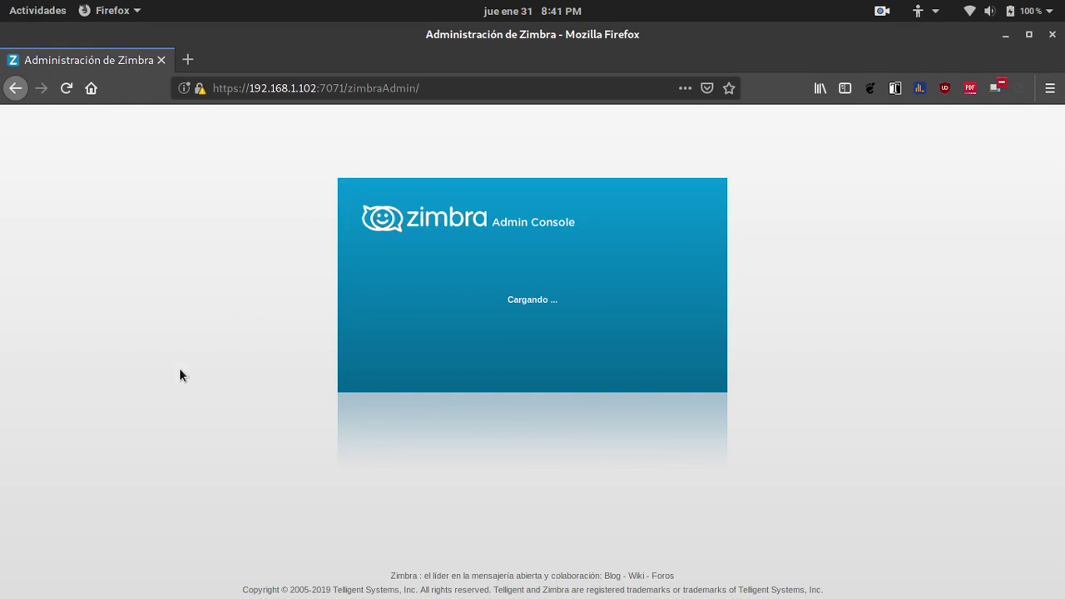
{"action": "mouse_move", "coordinate": [16, 408]}
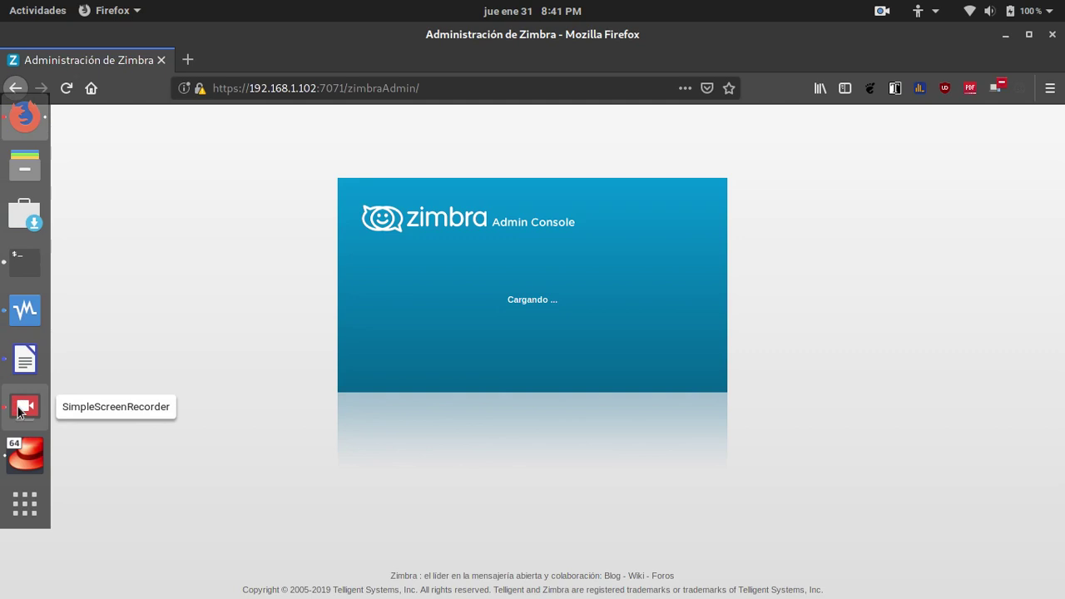
{"action": "left_click", "coordinate": [17, 408]}
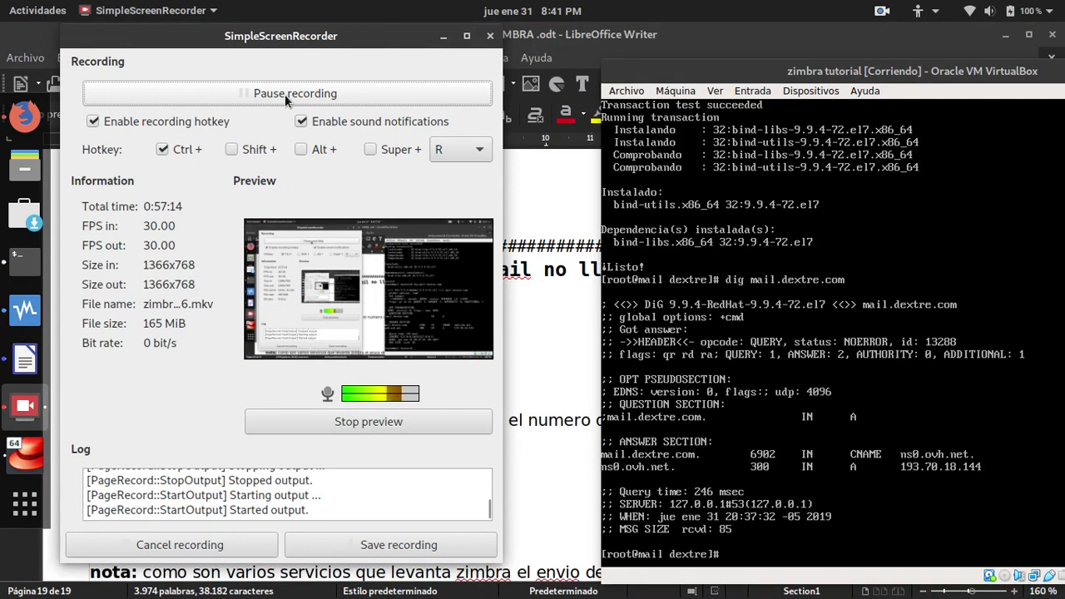
{"action": "left_click", "coordinate": [443, 35]}
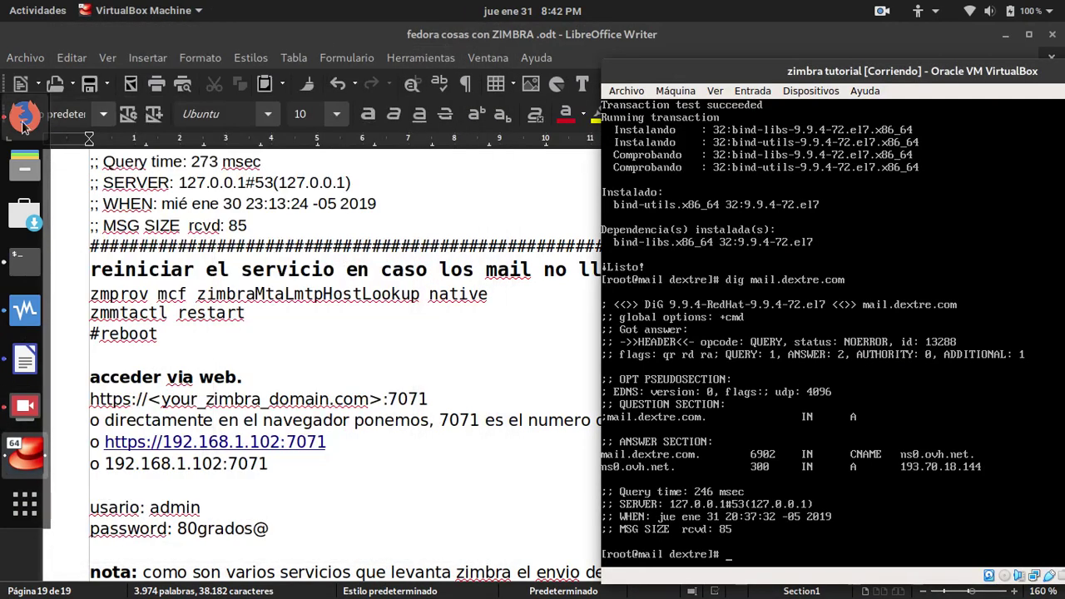
{"action": "left_click", "coordinate": [23, 121]}
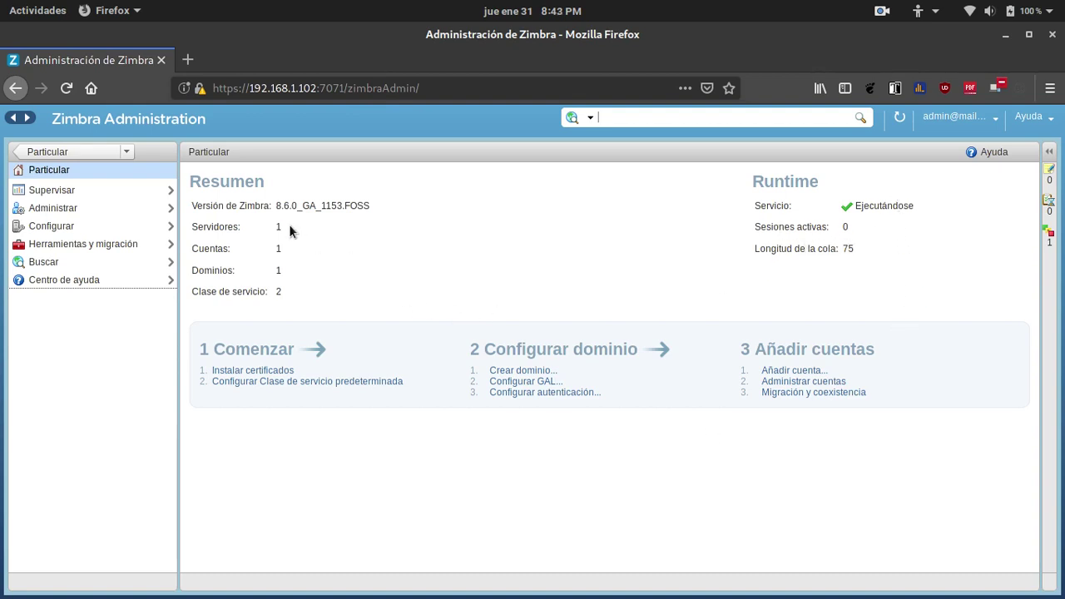
Go to Administrar and choose Nuevo from the admin account's context menu in Cuentas.
{"action": "left_click", "coordinate": [43, 207]}
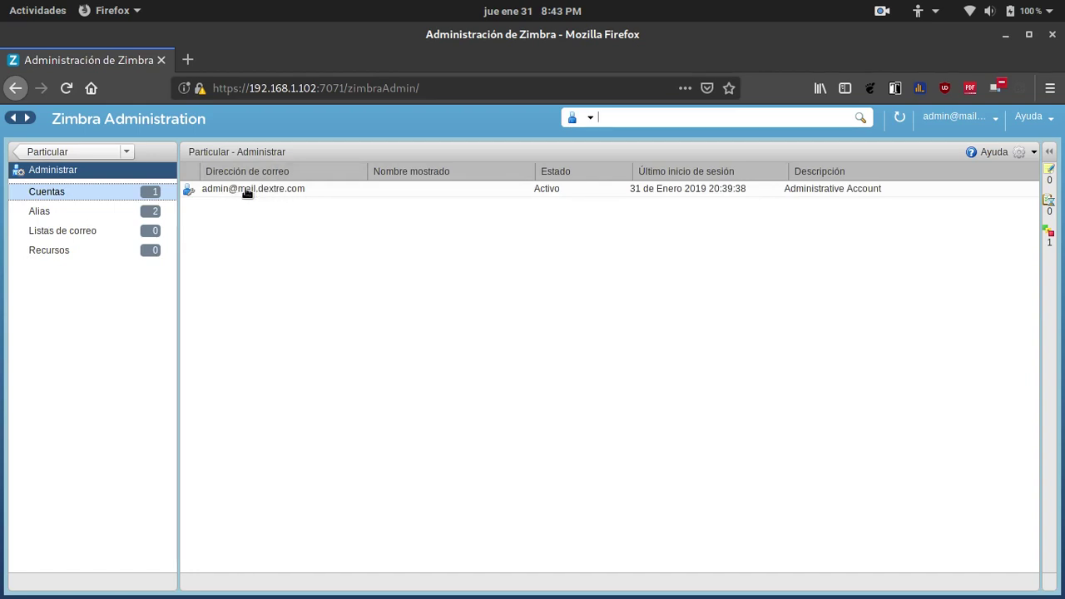
{"action": "mouse_move", "coordinate": [253, 190]}
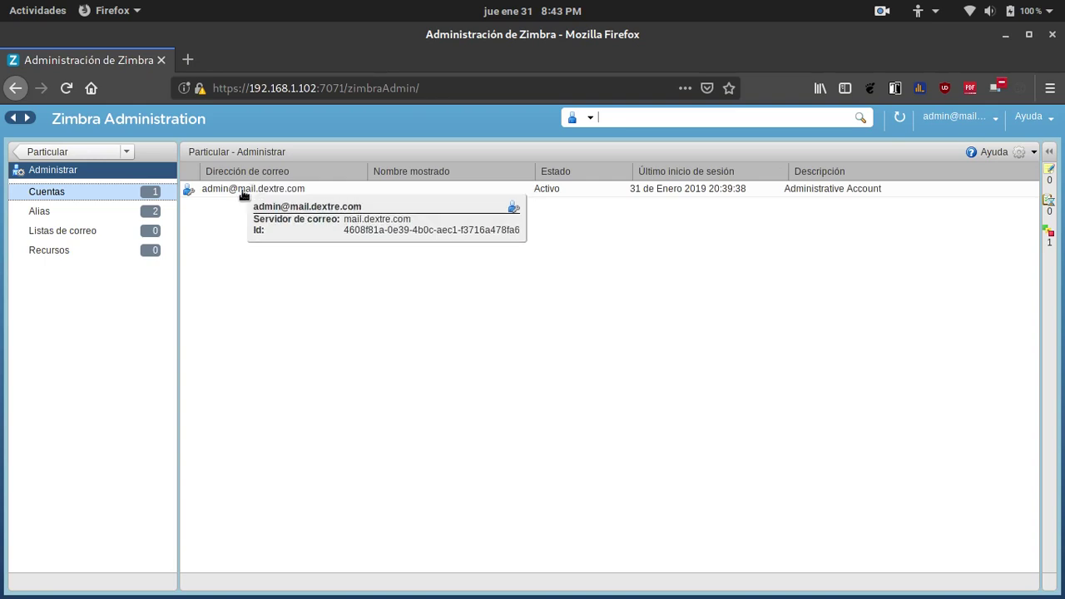
{"action": "left_click", "coordinate": [244, 191]}
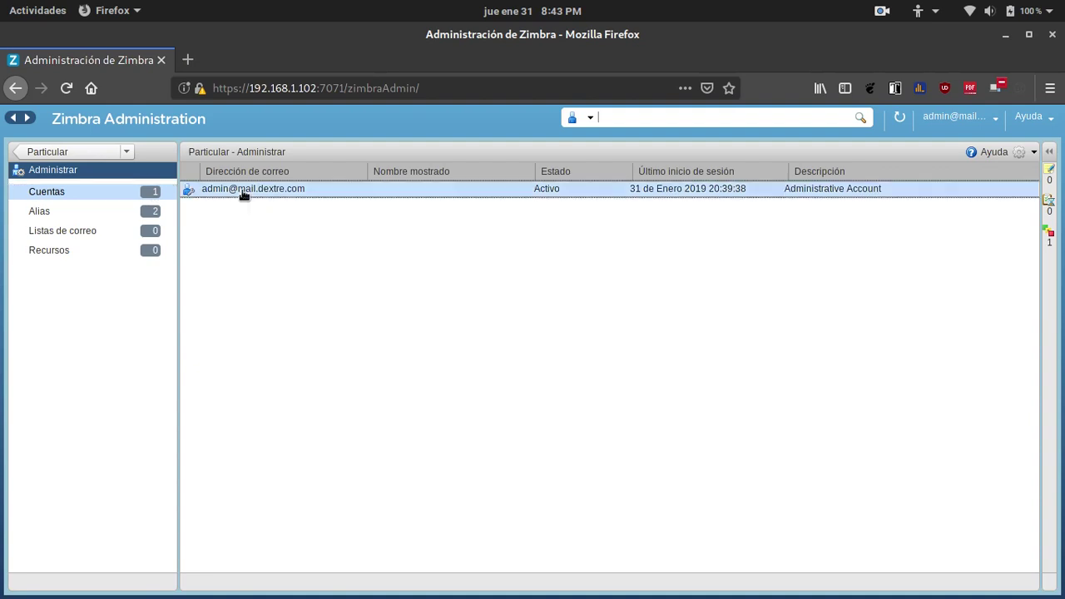
{"action": "right_click", "coordinate": [244, 192]}
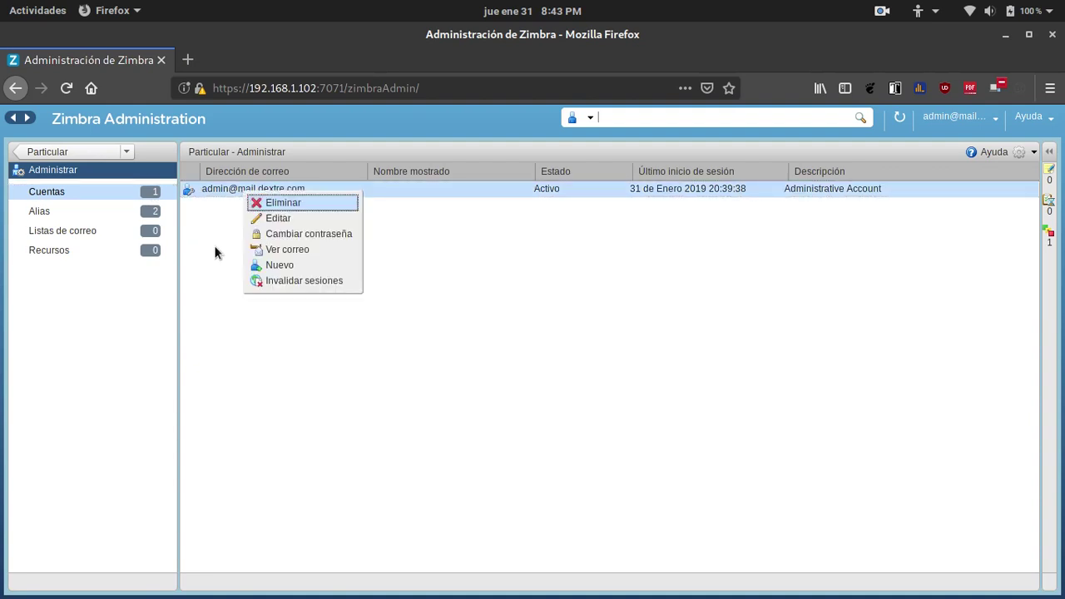
{"action": "left_click", "coordinate": [277, 268]}
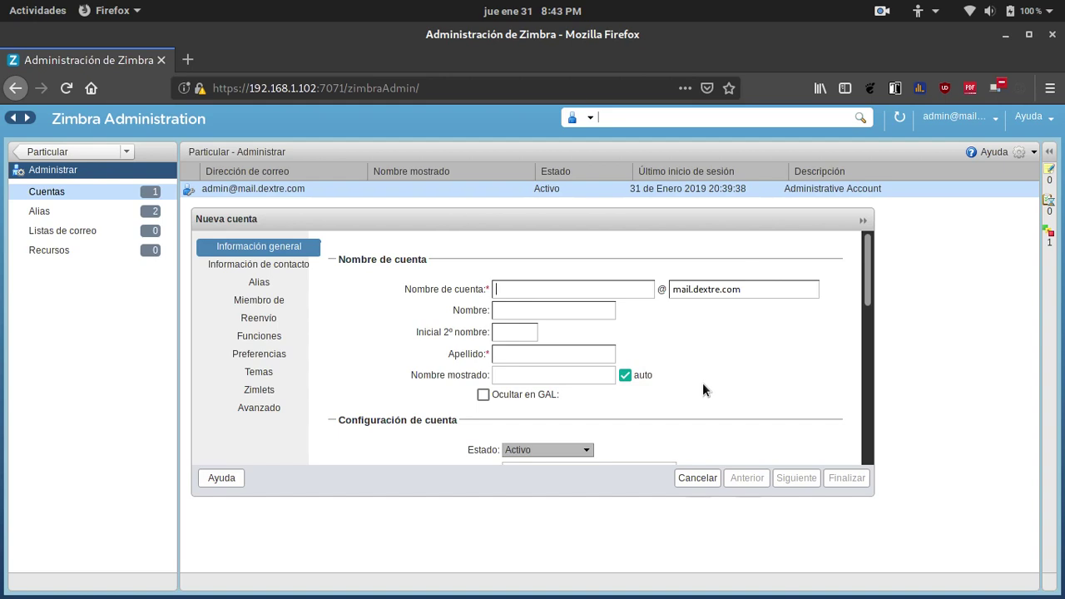
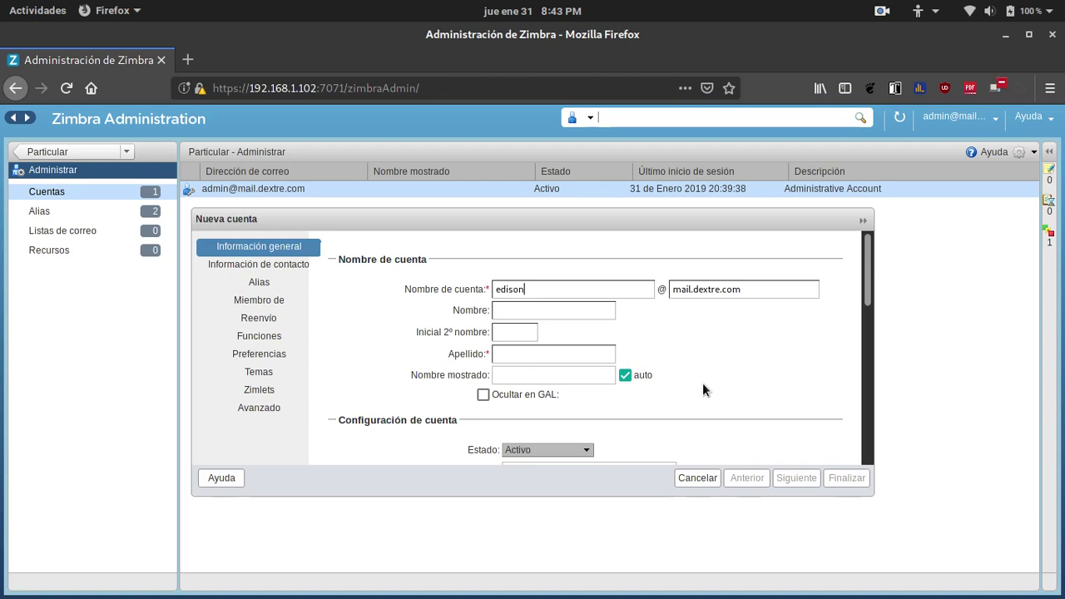
{"action": "left_click", "coordinate": [553, 310]}
{"action": "type", "text": "edi"}
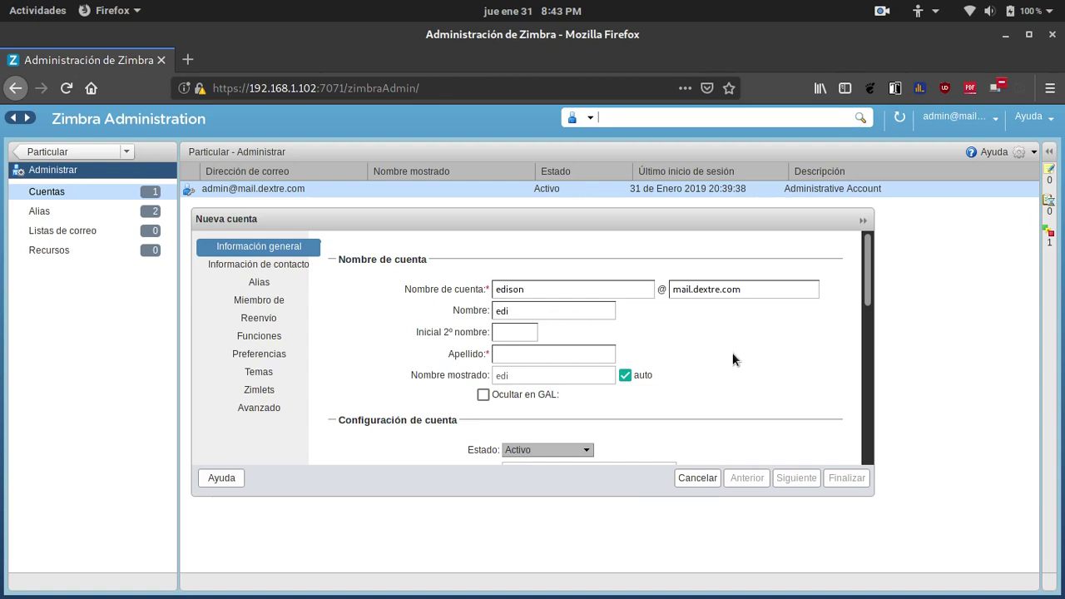
{"action": "left_click", "coordinate": [576, 355]}
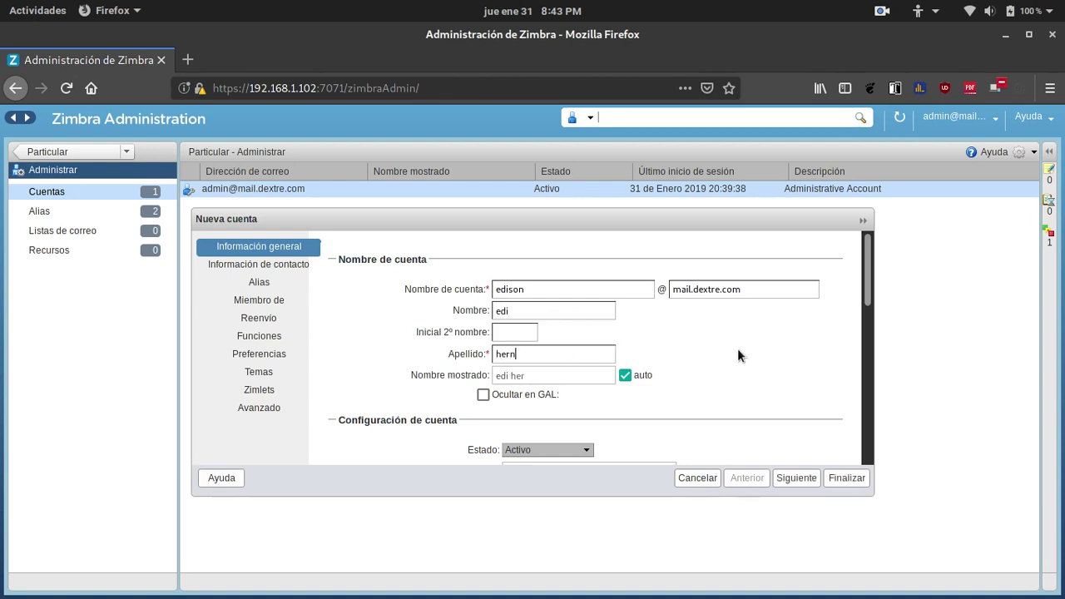
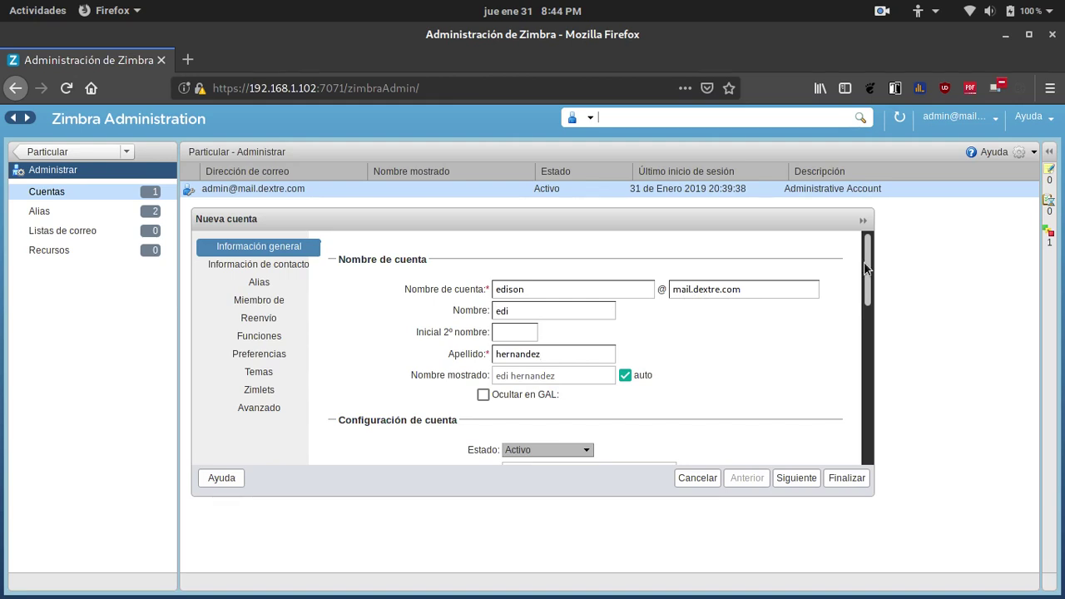
{"action": "left_click_drag", "start_coordinate": [868, 265], "coordinate": [865, 375]}
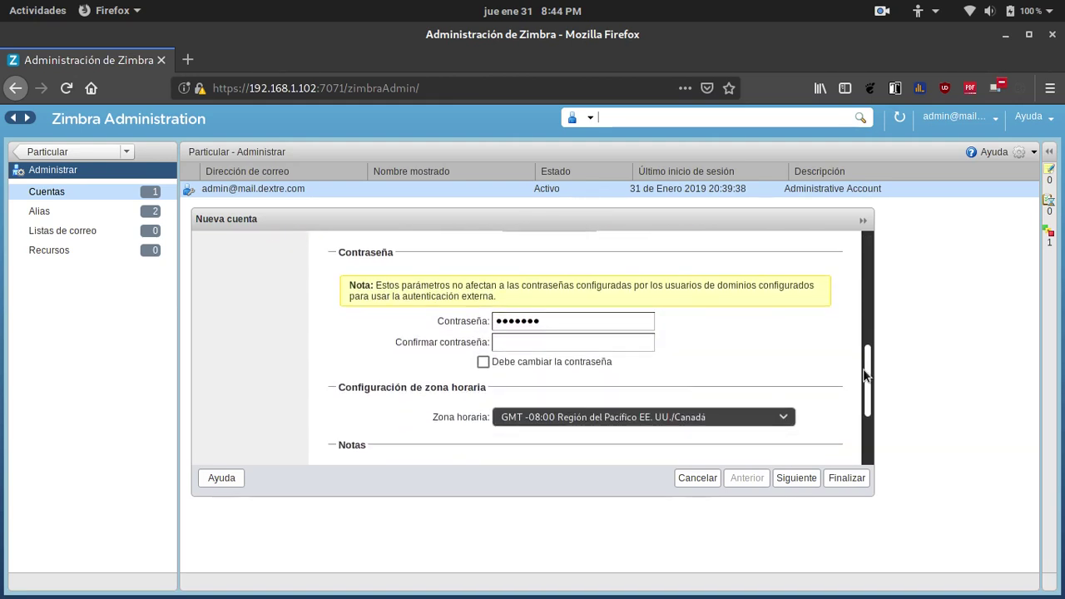
Enter the account password and confirm it.
{"action": "left_click", "coordinate": [563, 320]}
{"action": "key", "text": "BackSpace"}
{"action": "key", "text": "BackSpace"}
{"action": "key", "text": "BackSpace"}
{"action": "key", "text": "BackSpace"}
{"action": "type", "text": "••••"}
{"action": "type", "text": "••••"}
{"action": "left_click", "coordinate": [560, 342]}
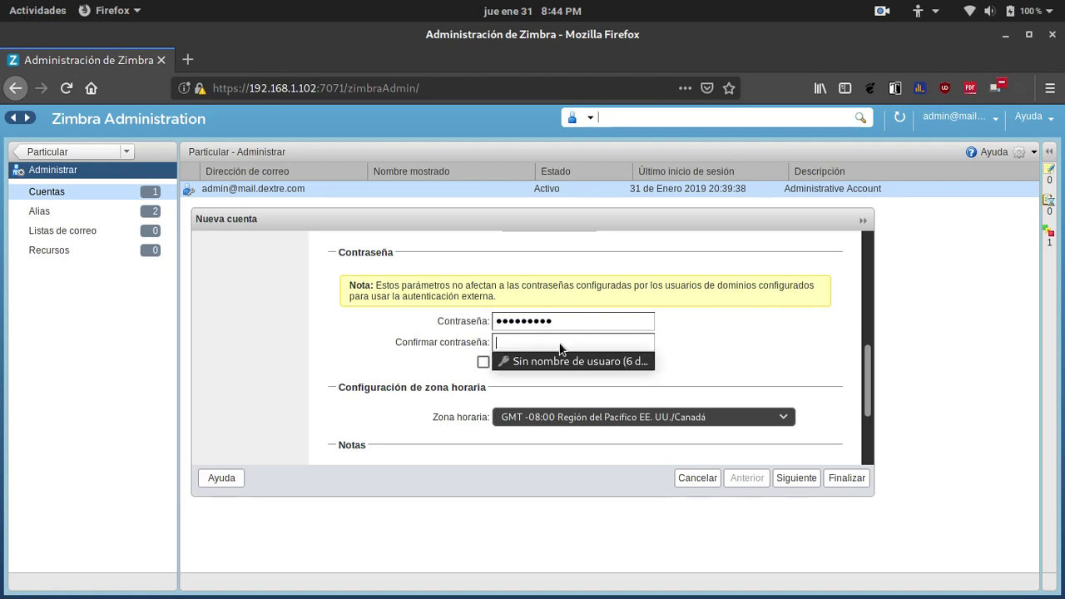
{"action": "type", "text": "•"}
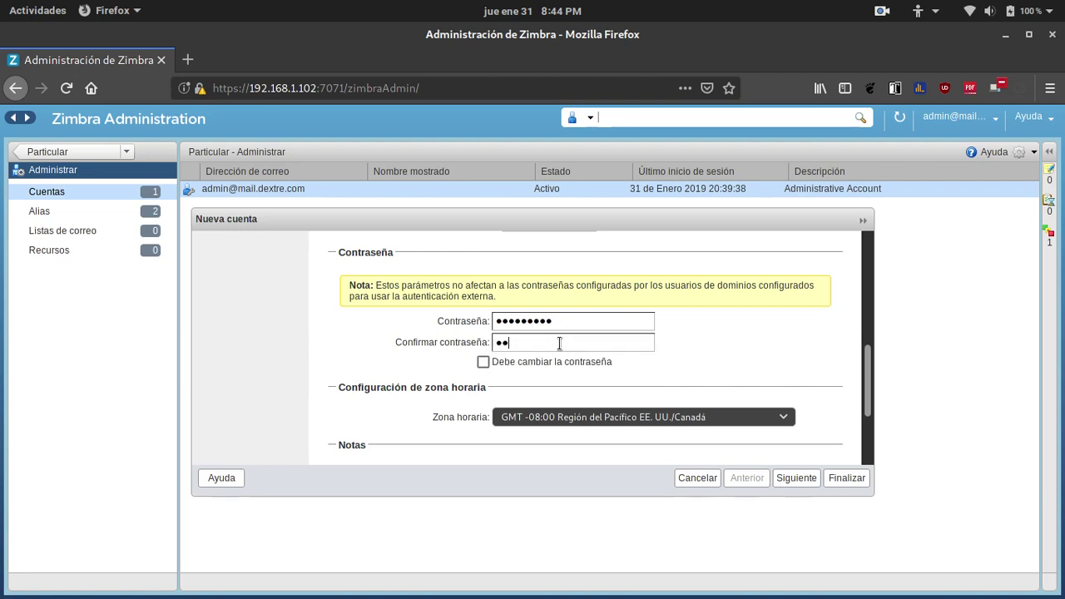
{"action": "type", "text": "••••••••"}
Set the time zone to GMT -05:00 Colombia.
{"action": "left_click", "coordinate": [784, 416]}
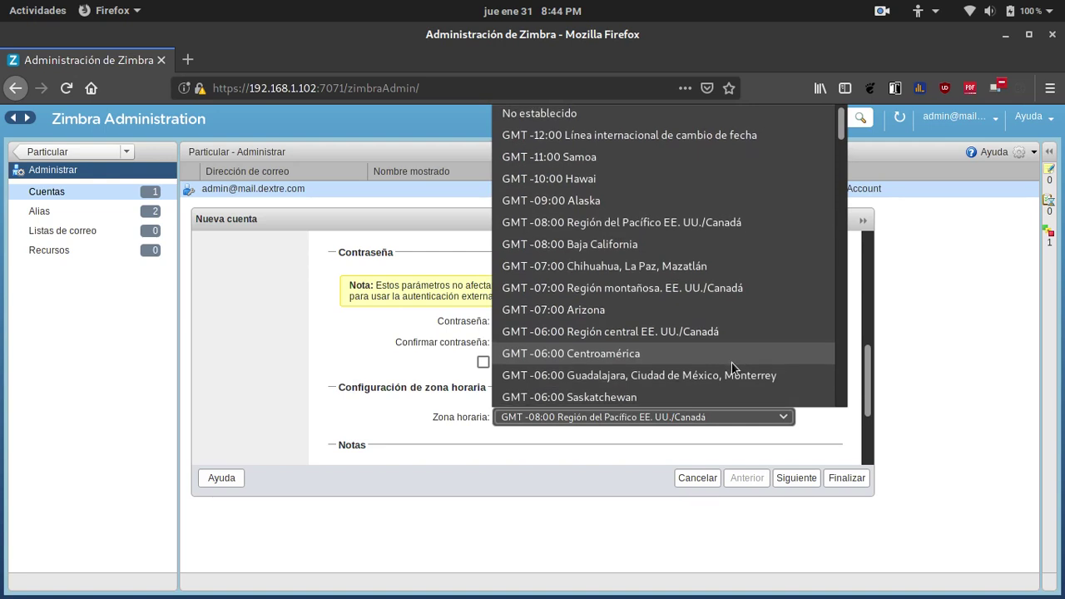
{"action": "scroll", "coordinate": [731, 363], "scroll_direction": "down", "scroll_amount": 3}
{"action": "scroll", "coordinate": [731, 363], "scroll_direction": "down", "scroll_amount": 2}
{"action": "left_click", "coordinate": [577, 217]}
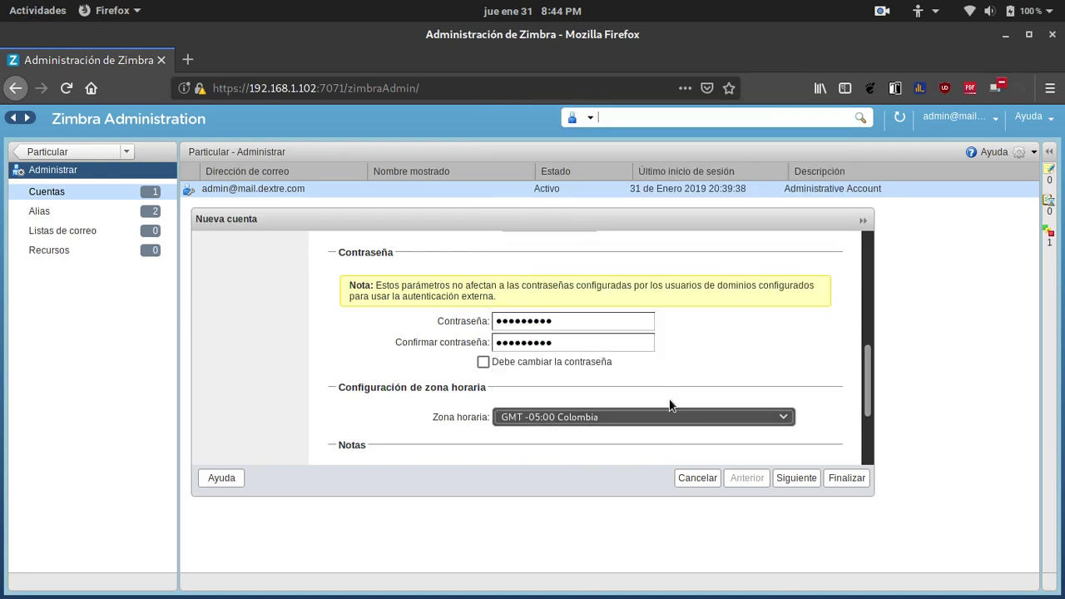
{"action": "left_click_drag", "start_coordinate": [865, 363], "coordinate": [842, 232]}
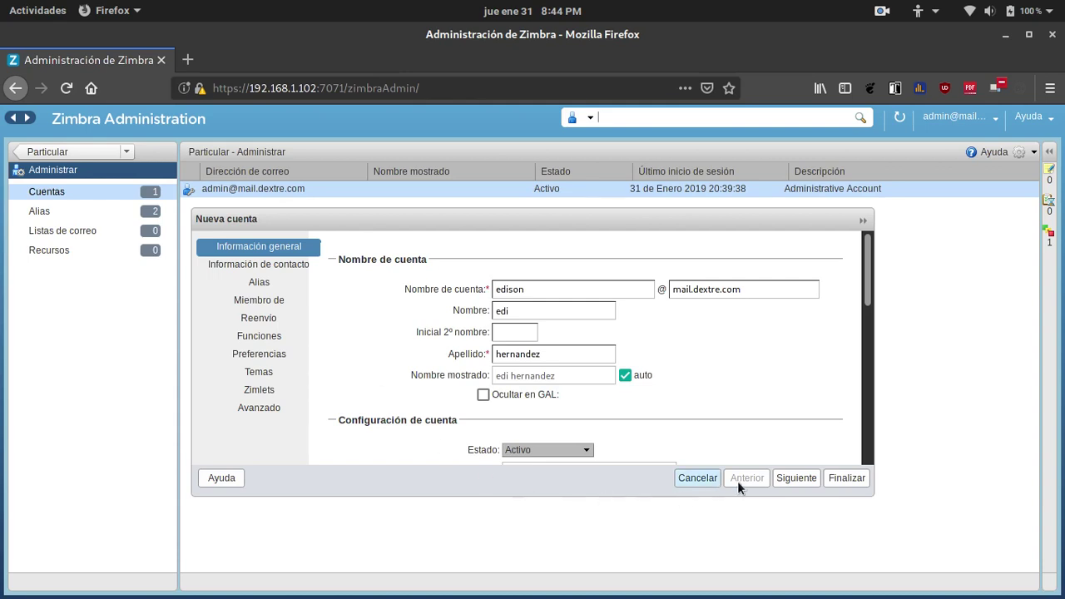
Advance through the wizard to Preferencias and set the login client to Estándar (HTML).
{"action": "left_click", "coordinate": [793, 479]}
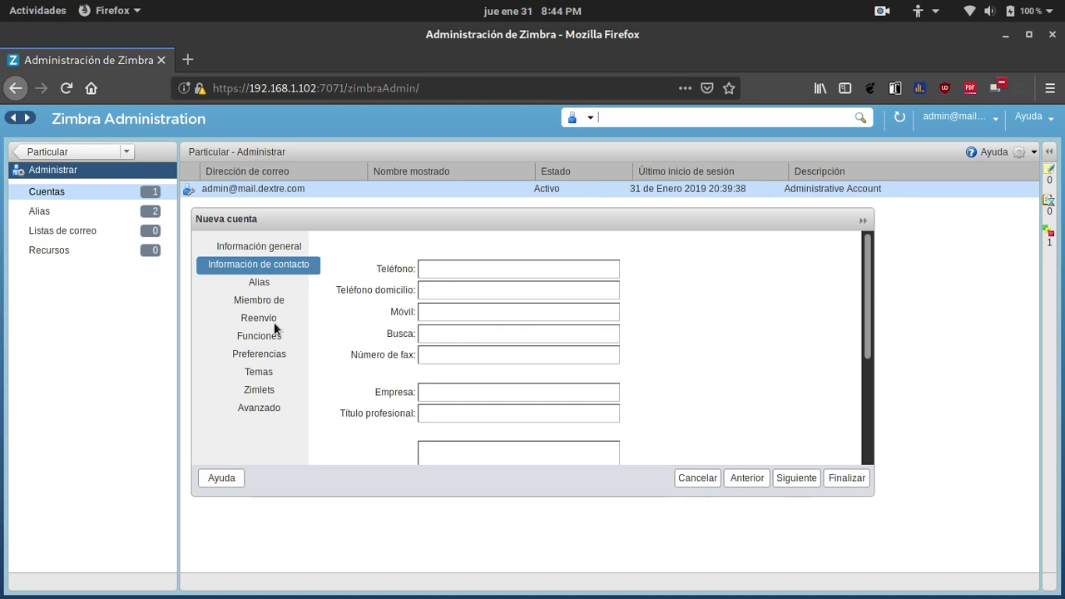
{"action": "left_click", "coordinate": [787, 483]}
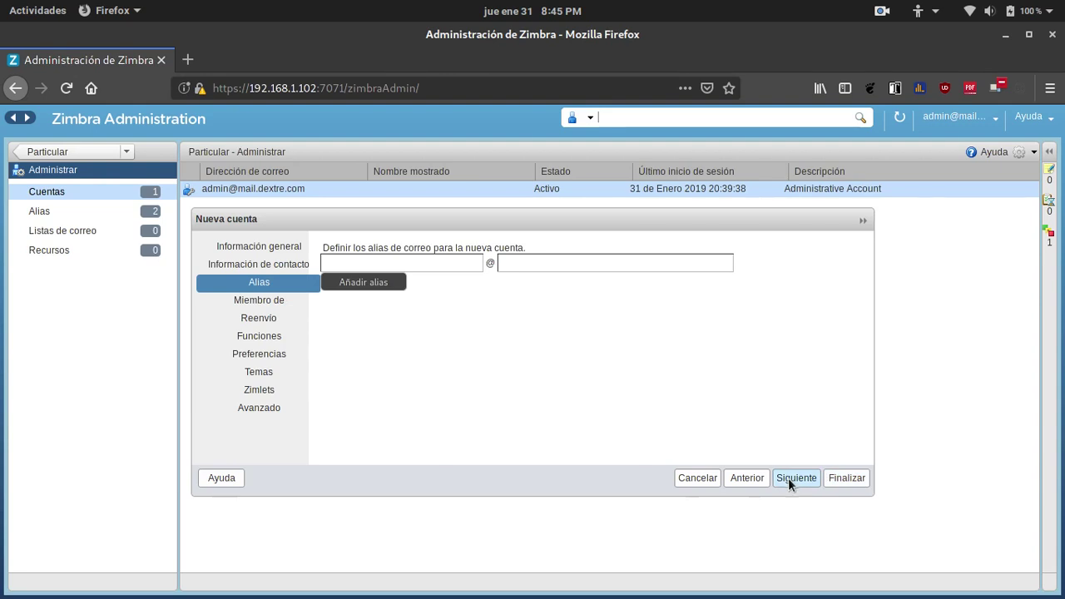
{"action": "left_click", "coordinate": [787, 477]}
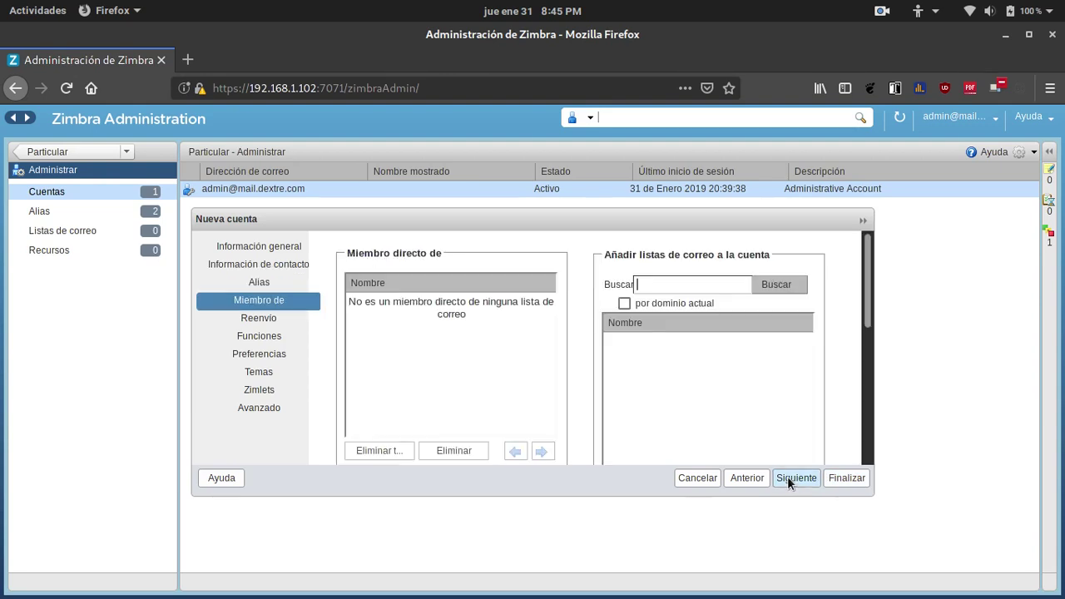
{"action": "left_click", "coordinate": [787, 478]}
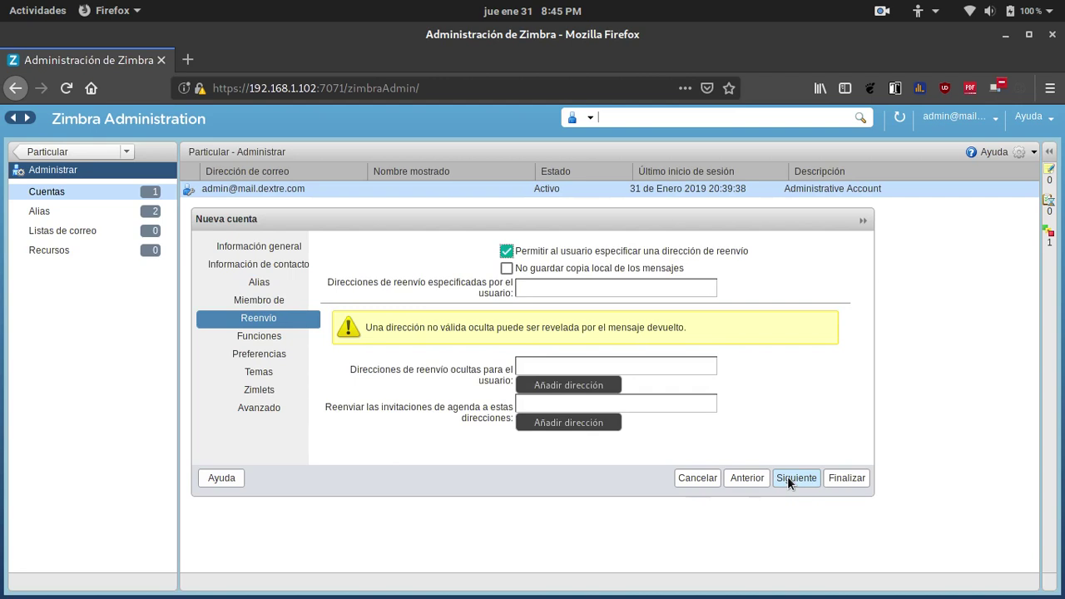
{"action": "left_click", "coordinate": [787, 475]}
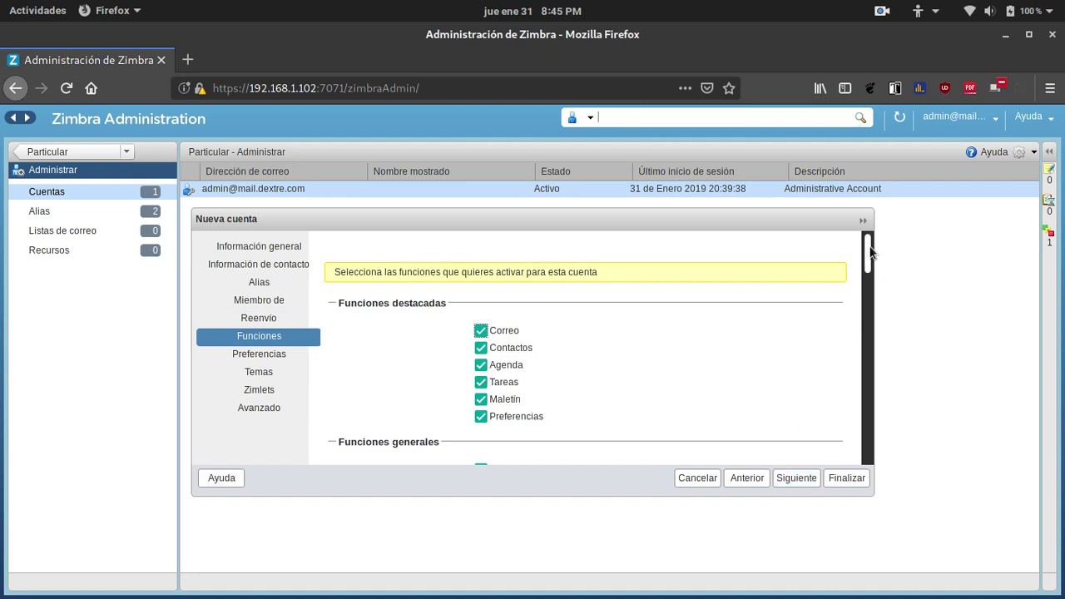
{"action": "scroll", "coordinate": [868, 271], "scroll_direction": "down", "scroll_amount": 2}
{"action": "left_click_drag", "start_coordinate": [868, 270], "coordinate": [868, 241]}
{"action": "left_click", "coordinate": [796, 478]}
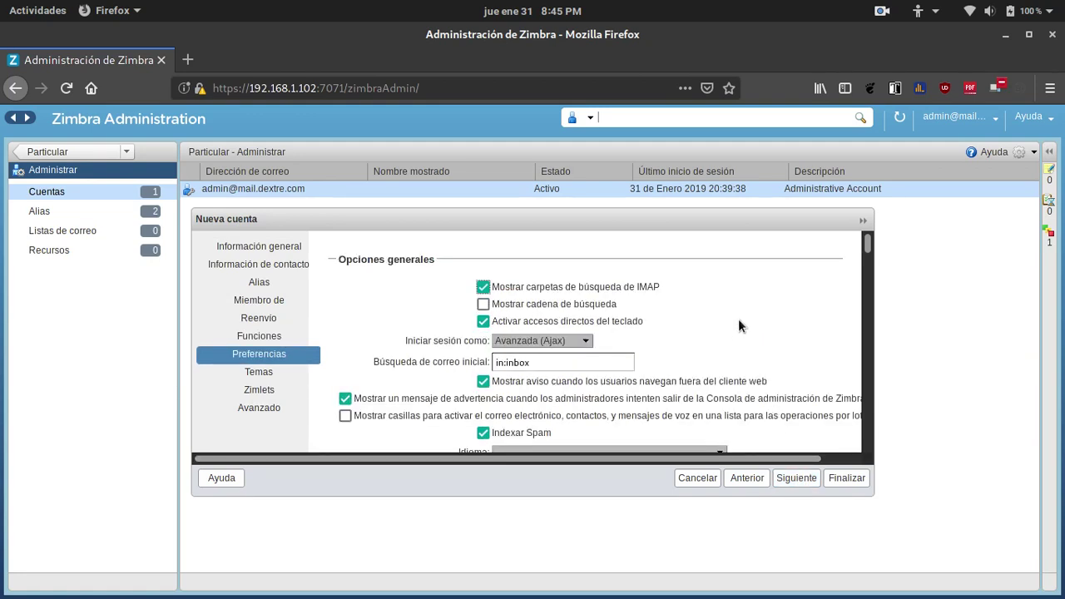
{"action": "left_click", "coordinate": [586, 342]}
{"action": "left_click", "coordinate": [554, 370]}
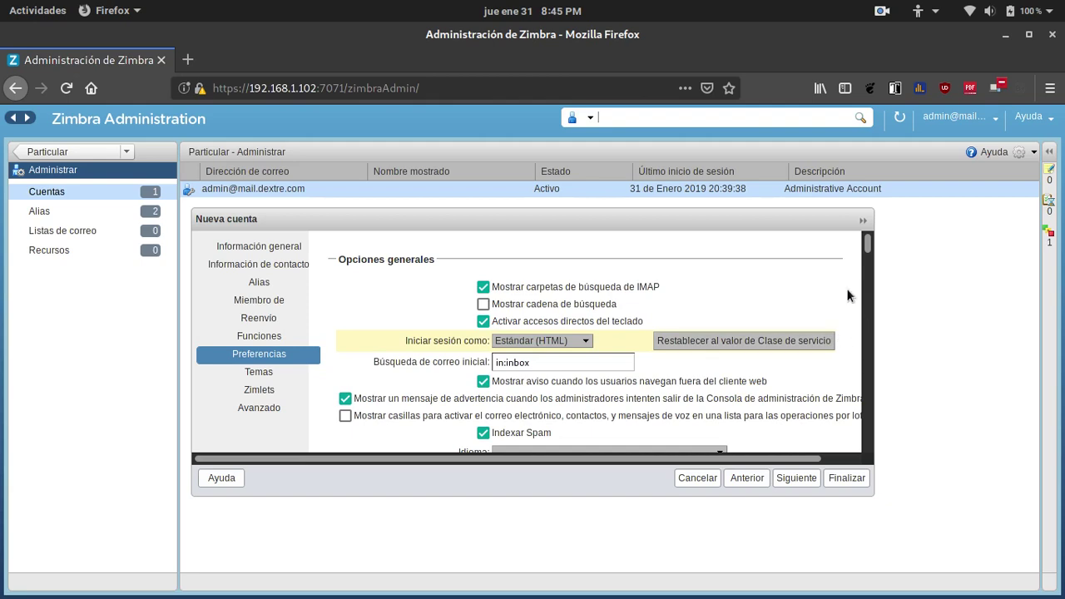
Set the check interval to 'En cuanto llegue correo nuevo' with a 0-minute minimum.
{"action": "left_click_drag", "start_coordinate": [868, 241], "coordinate": [865, 311]}
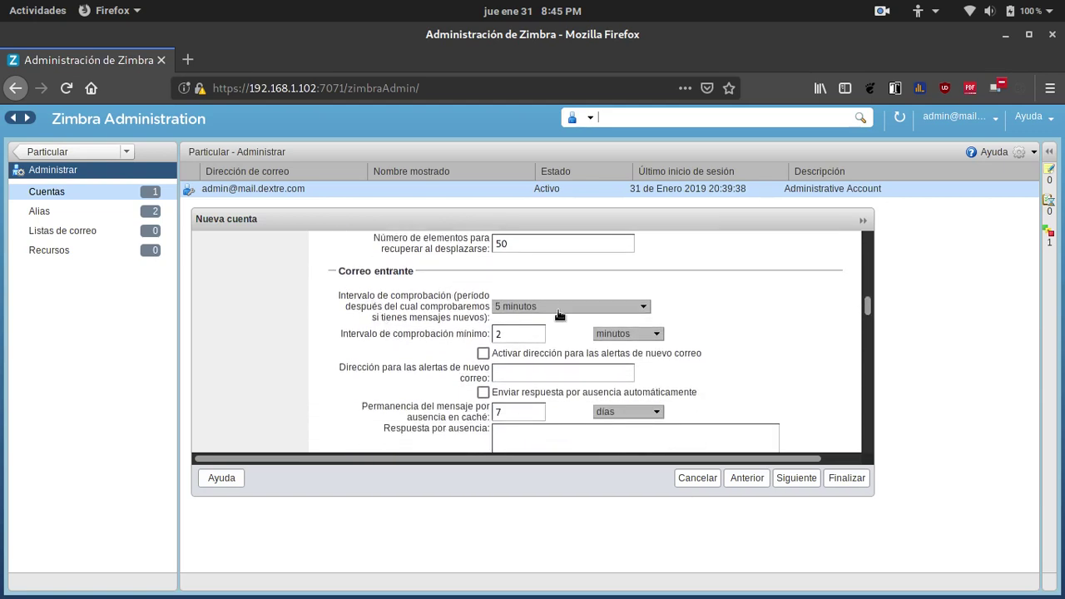
{"action": "left_click", "coordinate": [643, 310]}
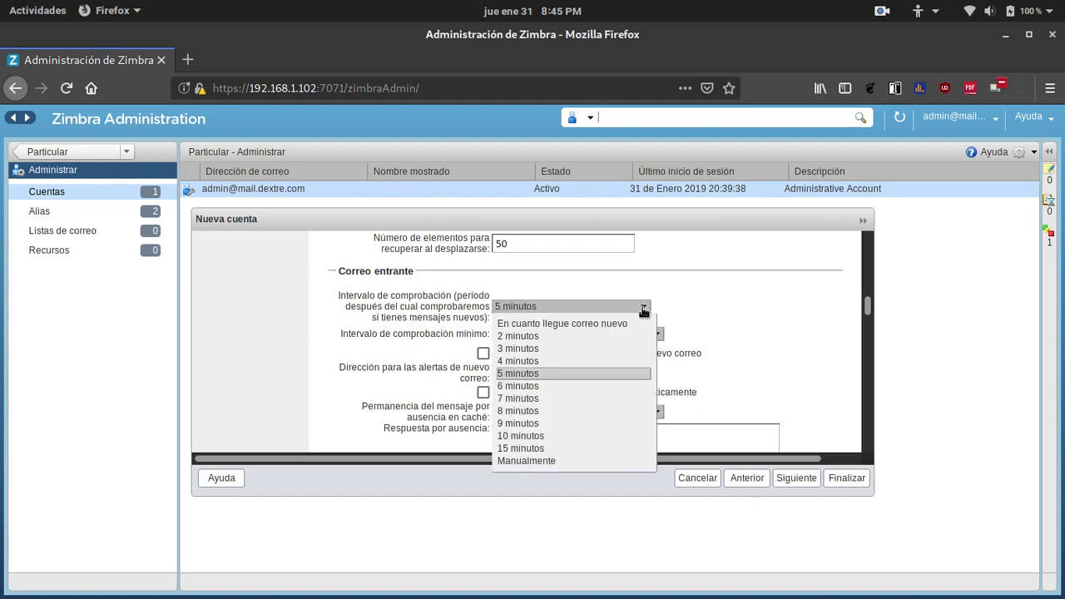
{"action": "left_click", "coordinate": [549, 324]}
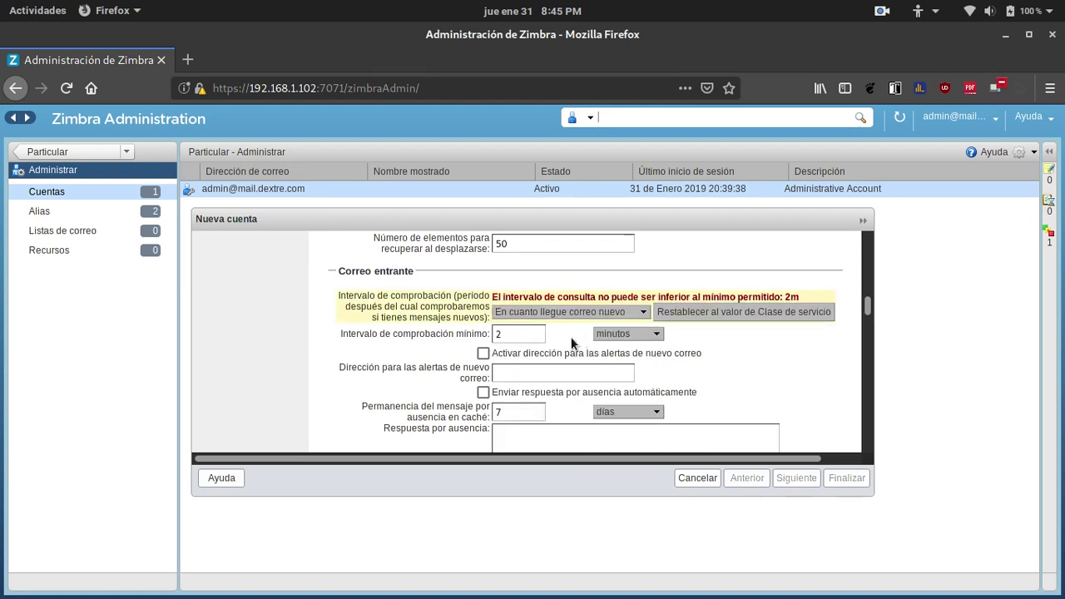
{"action": "left_click", "coordinate": [518, 333]}
{"action": "type", "text": "0"}
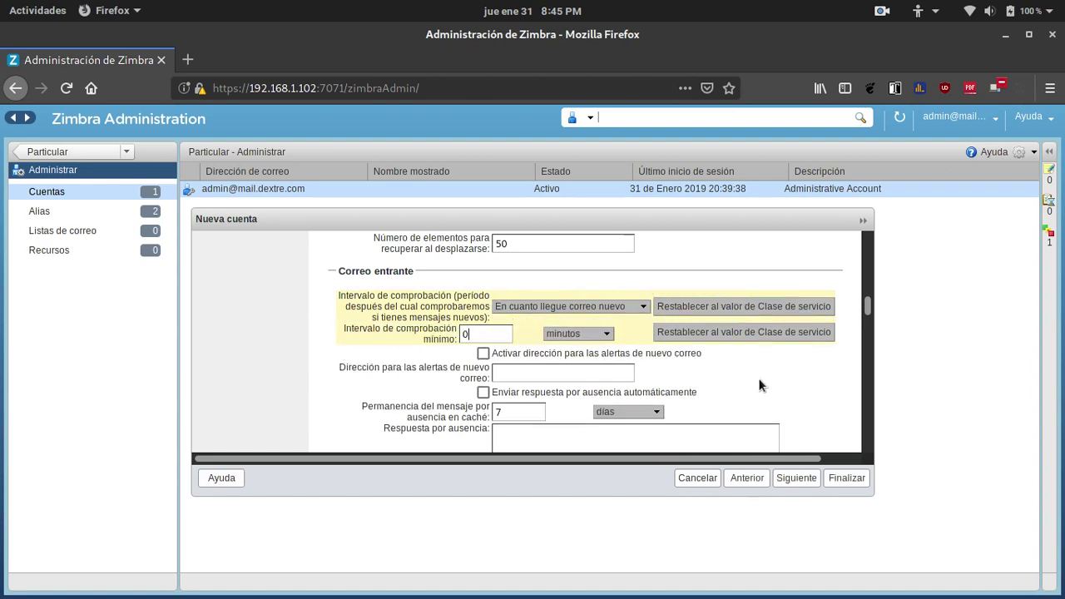
{"action": "left_click", "coordinate": [843, 479]}
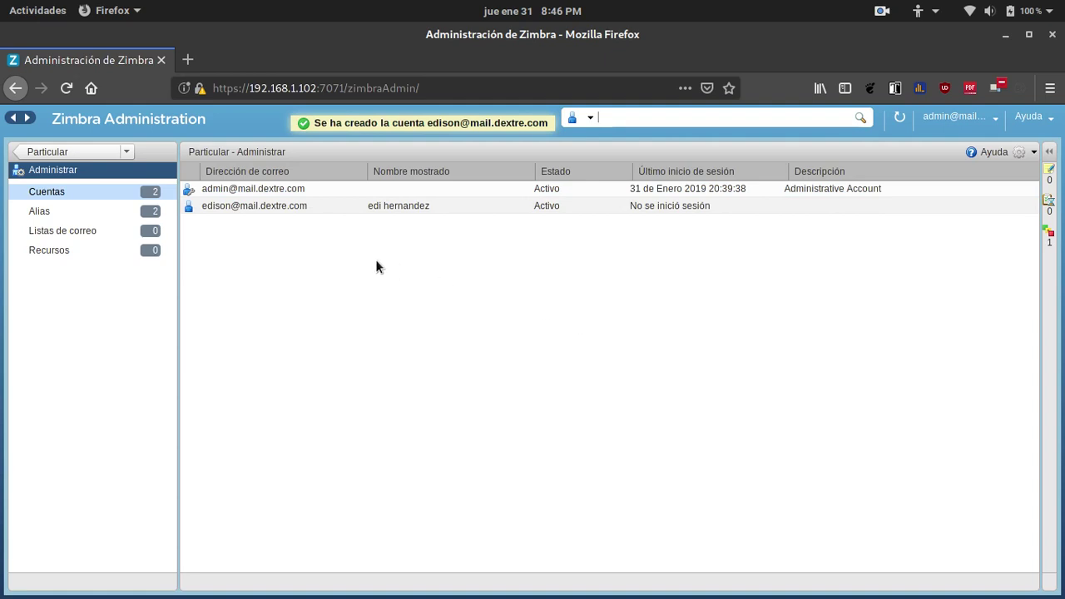
{"action": "right_click", "coordinate": [238, 194]}
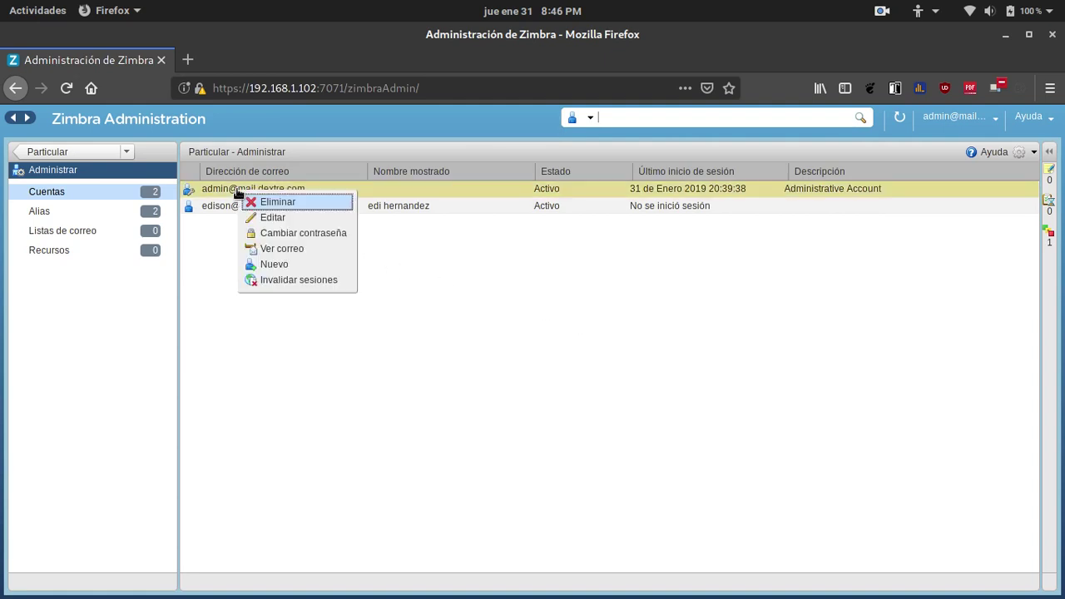
{"action": "left_click", "coordinate": [275, 265]}
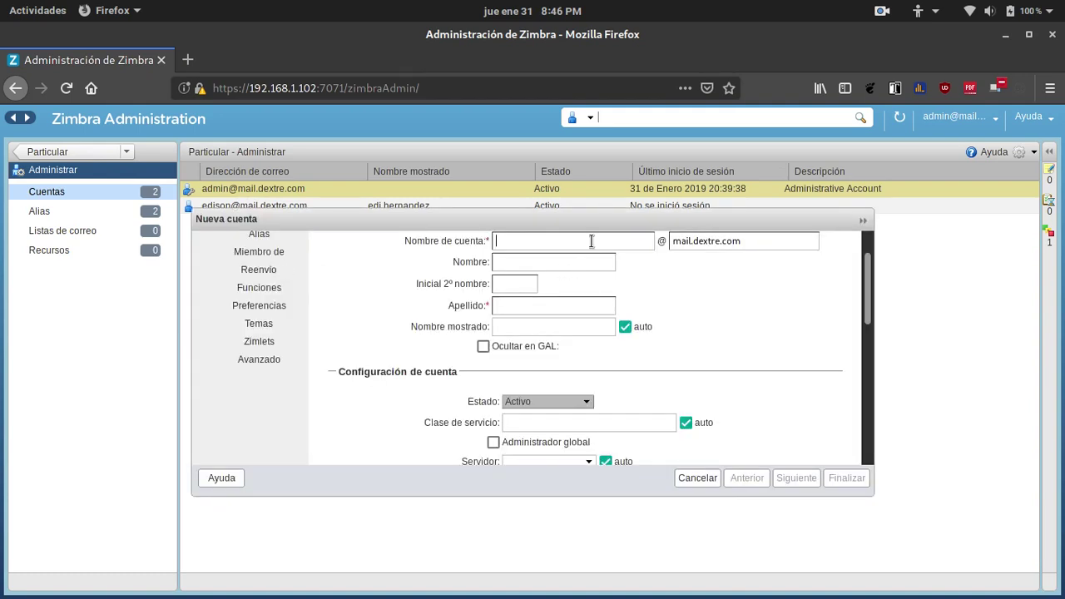
{"action": "type", "text": "kevin"}
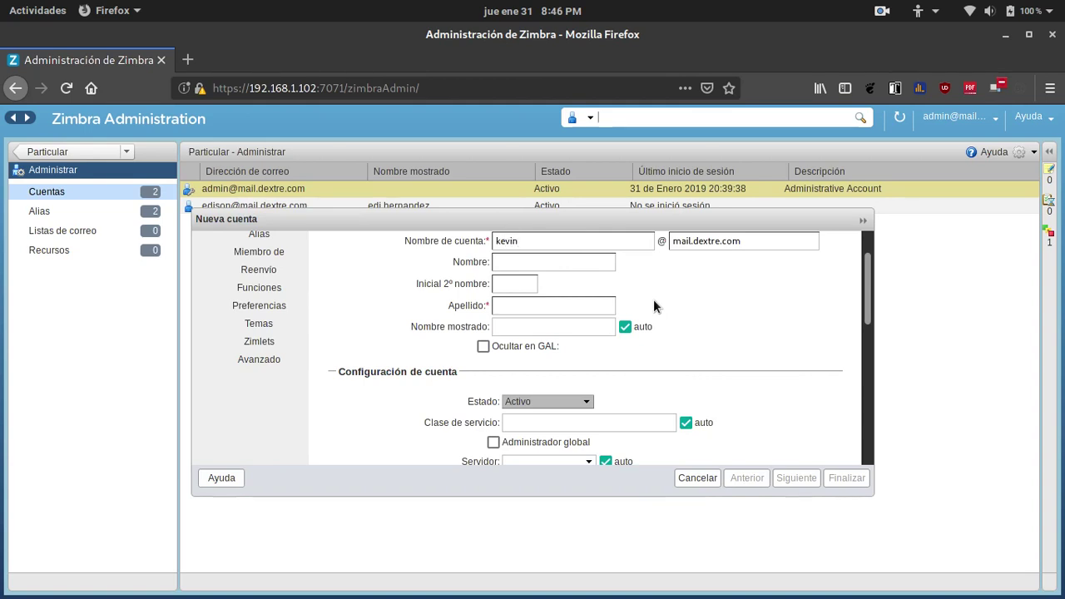
Switch workspaces to get the Firefox window with Zimbra back on screen.
{"action": "left_click_drag", "start_coordinate": [599, 221], "coordinate": [1, 1]}
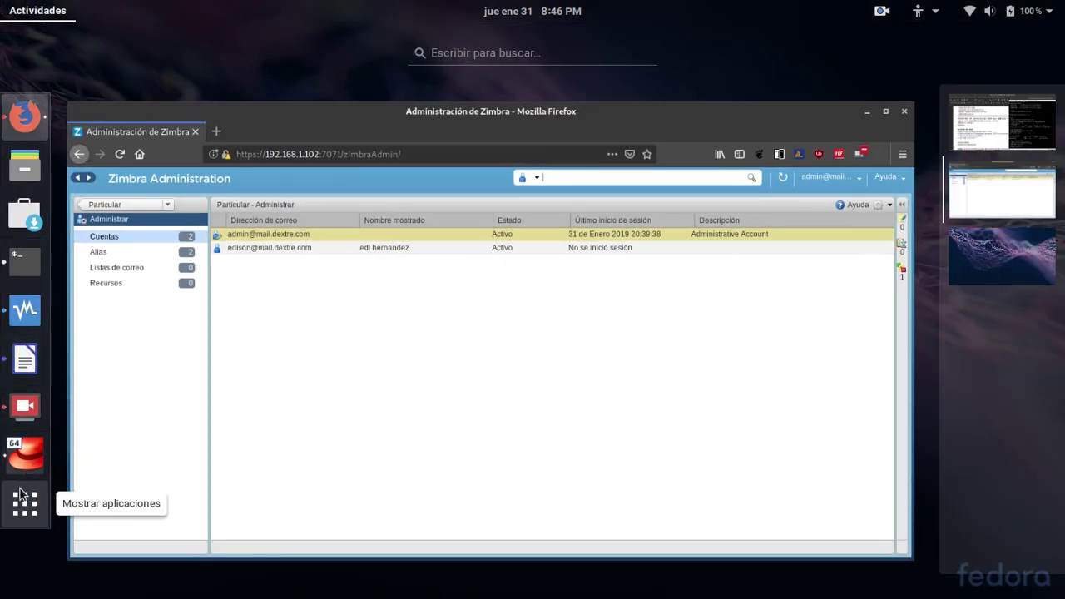
{"action": "left_click_drag", "start_coordinate": [21, 494], "coordinate": [363, 61]}
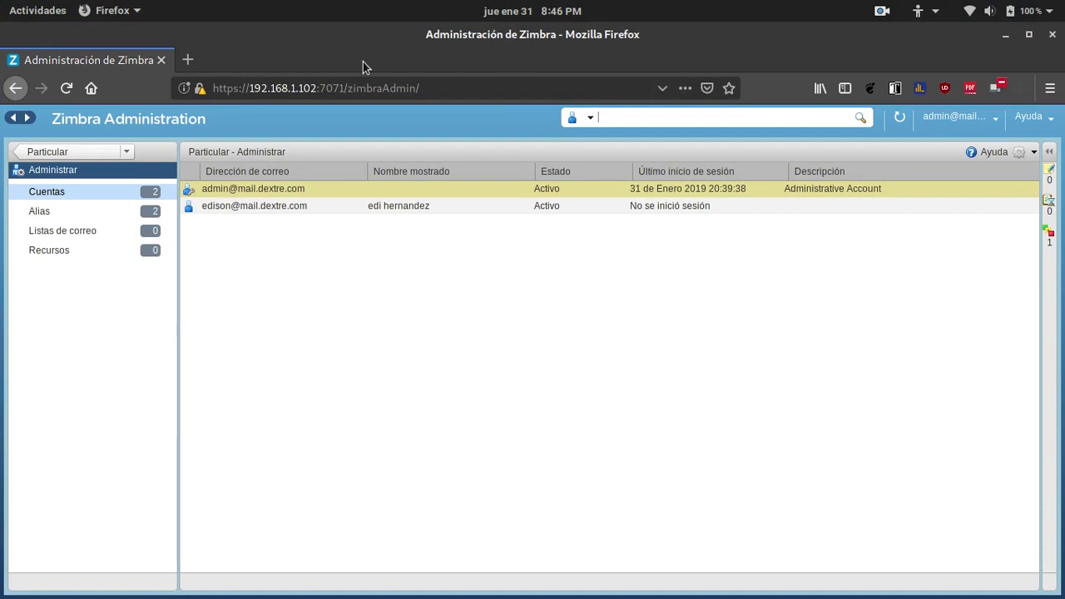
{"action": "mouse_move", "coordinate": [1, 1]}
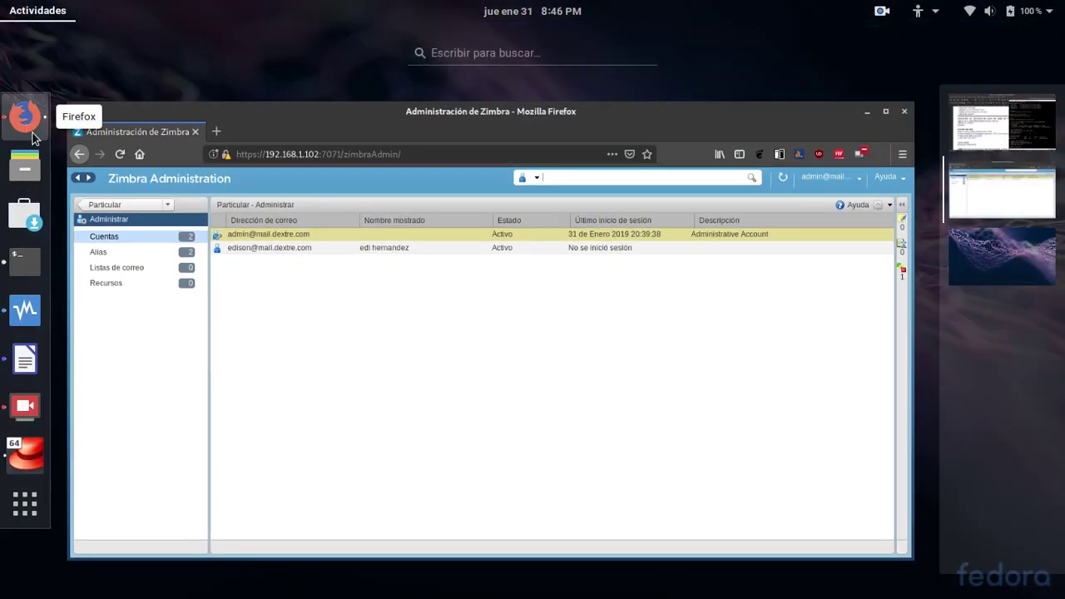
{"action": "scroll", "coordinate": [432, 438], "scroll_direction": "down", "scroll_amount": 1}
{"action": "scroll", "coordinate": [432, 438], "scroll_direction": "up", "scroll_amount": 2}
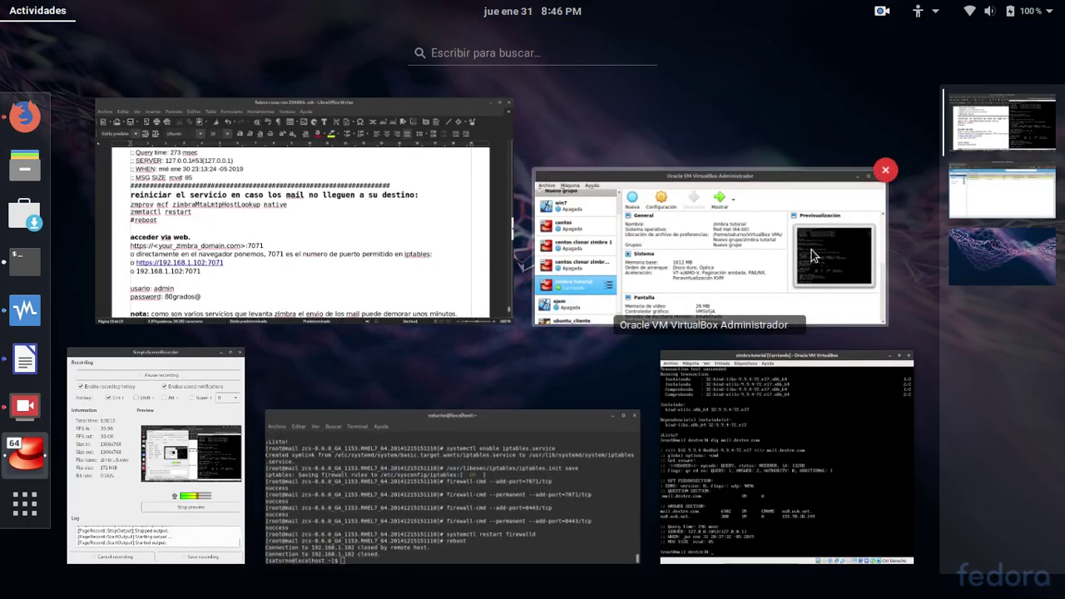
{"action": "left_click", "coordinate": [997, 197]}
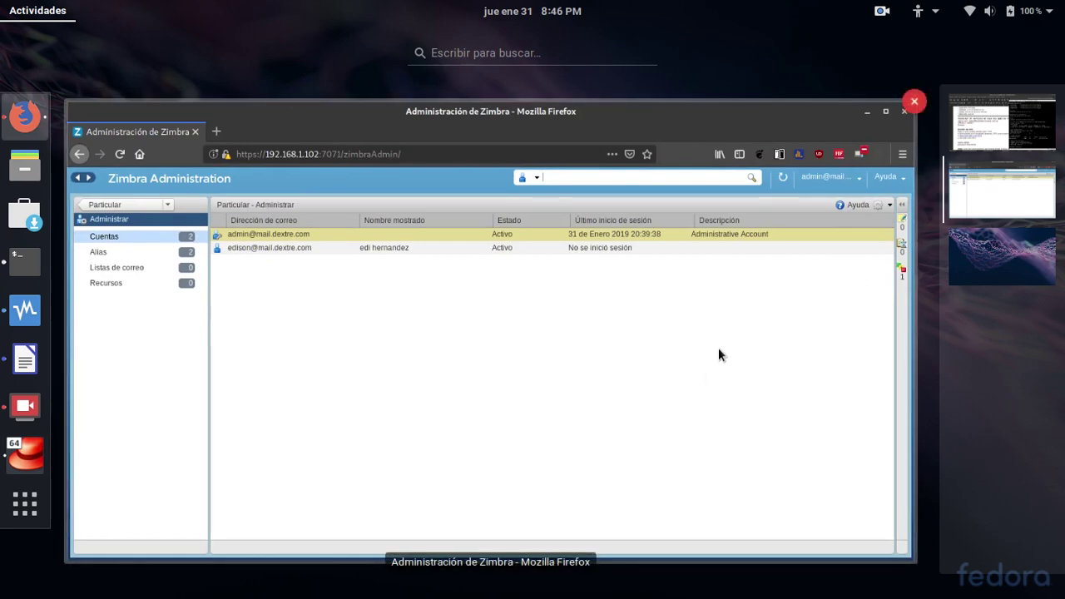
{"action": "scroll", "coordinate": [716, 358], "scroll_direction": "up", "scroll_amount": 1}
{"action": "scroll", "coordinate": [705, 379], "scroll_direction": "down", "scroll_amount": 2}
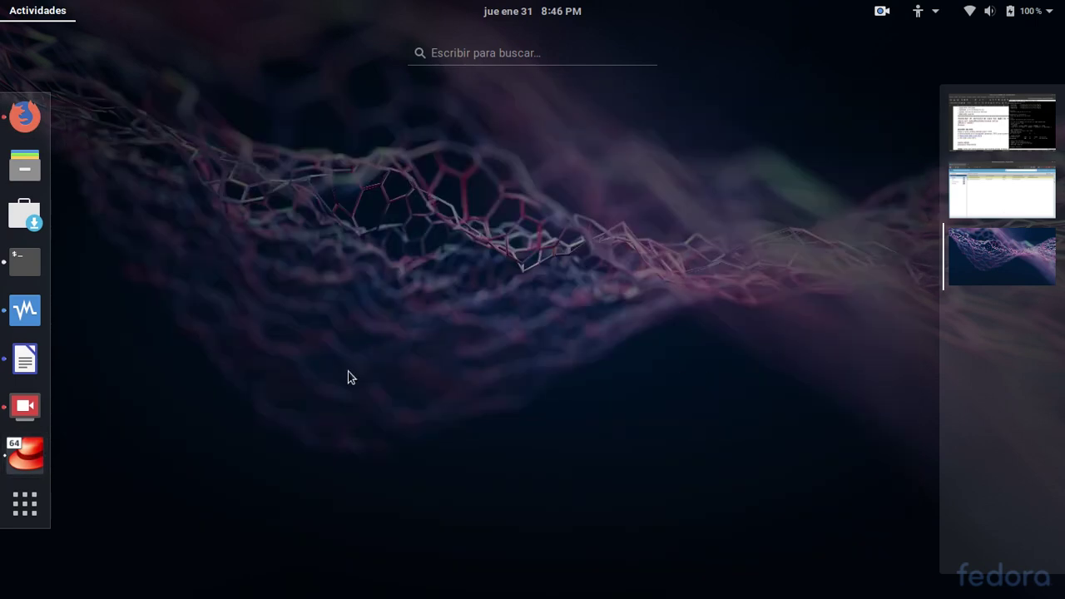
{"action": "left_click", "coordinate": [24, 123]}
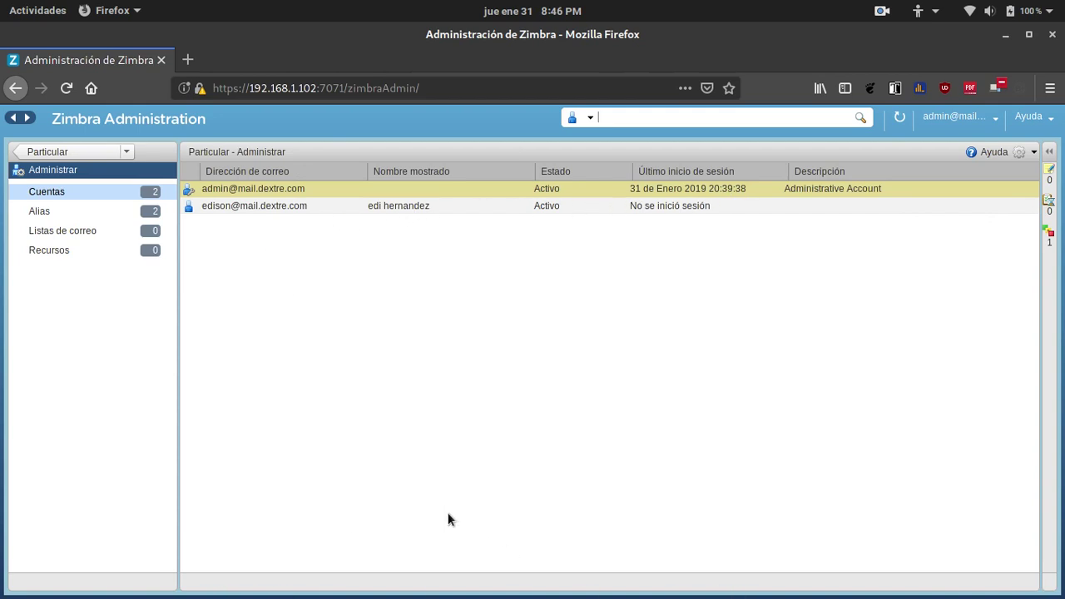
{"action": "key", "text": "alt+Tab"}
{"action": "key", "text": "alt+Tab"}
{"action": "key", "text": "alt+Tab"}
{"action": "key", "text": "alt+Tab"}
{"action": "key", "text": "alt+Tab"}
{"action": "key", "text": "alt+Tab"}
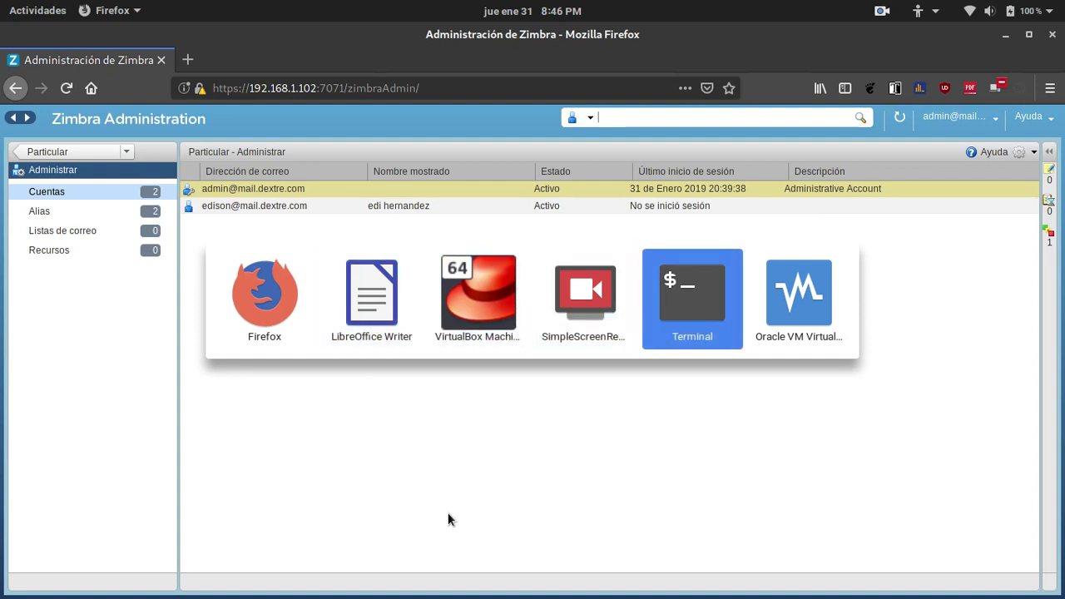
Reload the Zimbra admin page, choosing Abandonar la página to discard the kevin form.
{"action": "left_click", "coordinate": [68, 85]}
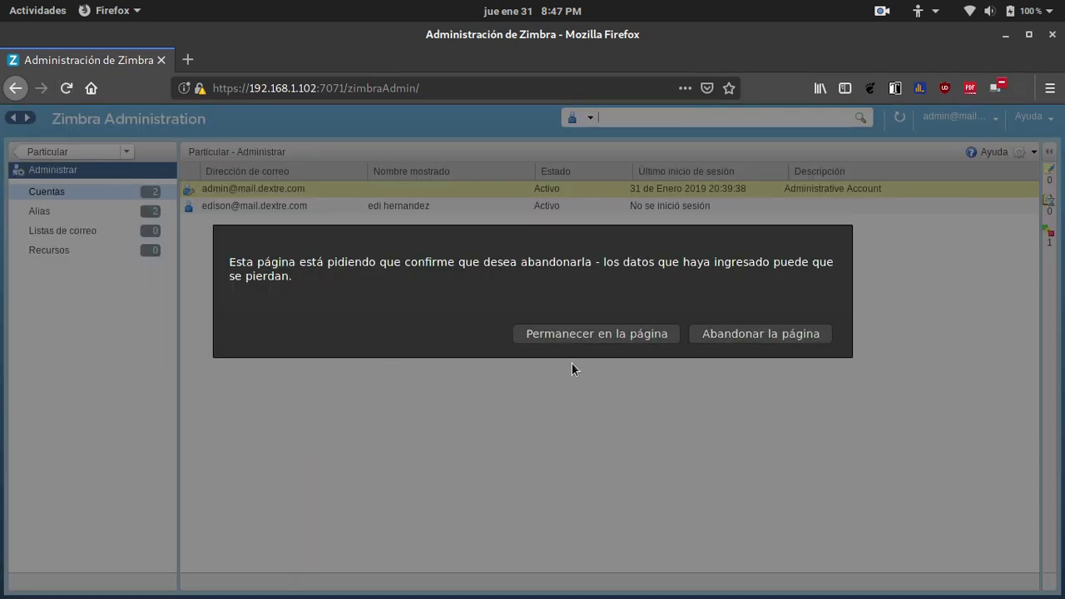
{"action": "left_click", "coordinate": [629, 336]}
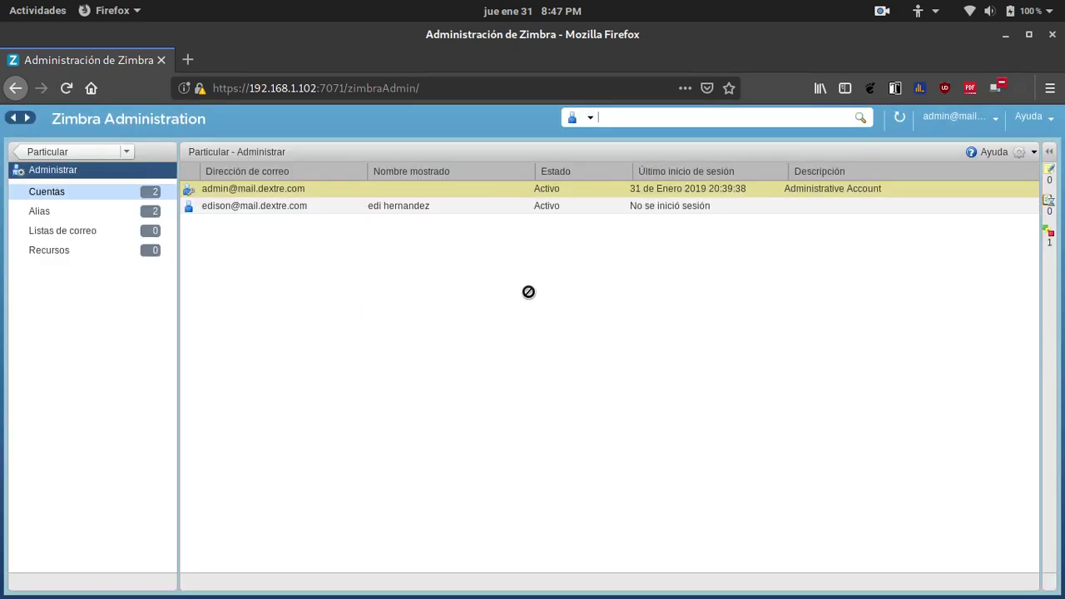
{"action": "left_click", "coordinate": [66, 88]}
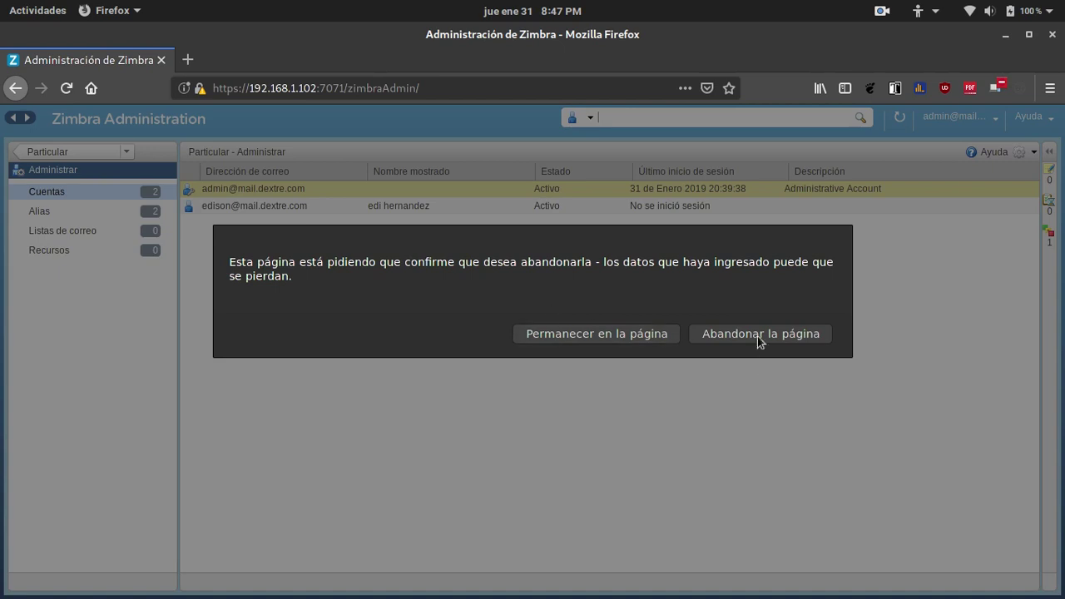
{"action": "left_click", "coordinate": [757, 333]}
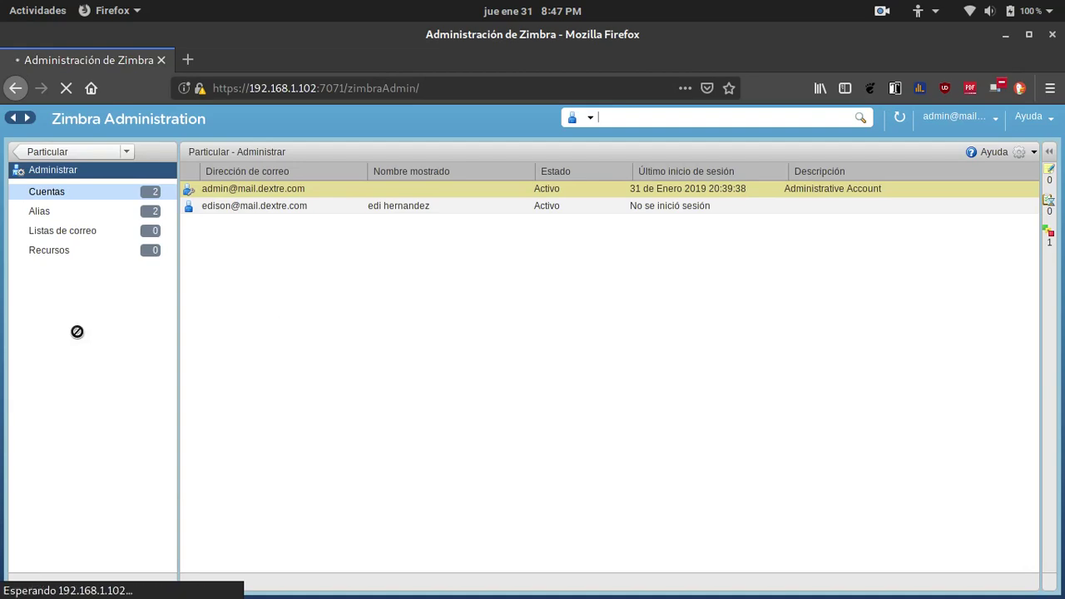
Minimize the screen recorder and return to the Administrar account list in Firefox.
{"action": "mouse_move", "coordinate": [4, 366]}
{"action": "left_click", "coordinate": [24, 409]}
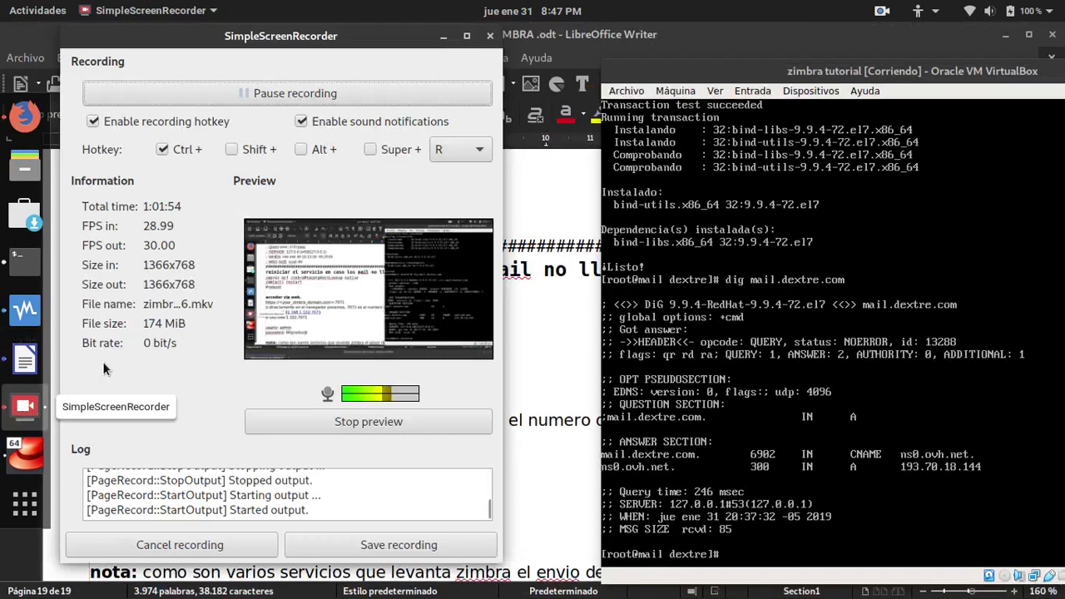
{"action": "left_click", "coordinate": [443, 36]}
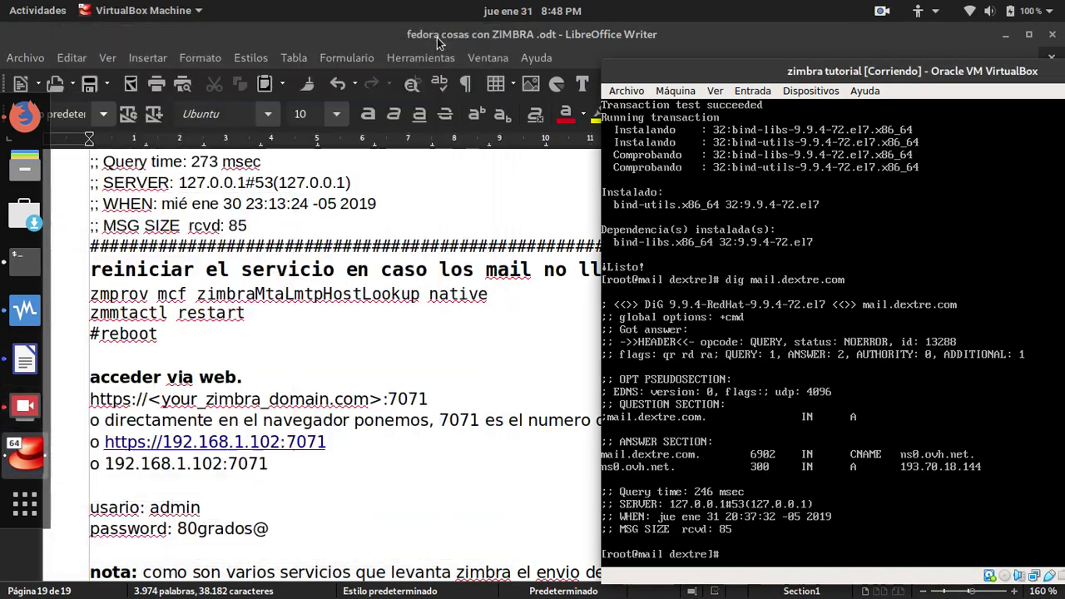
{"action": "left_click", "coordinate": [22, 120]}
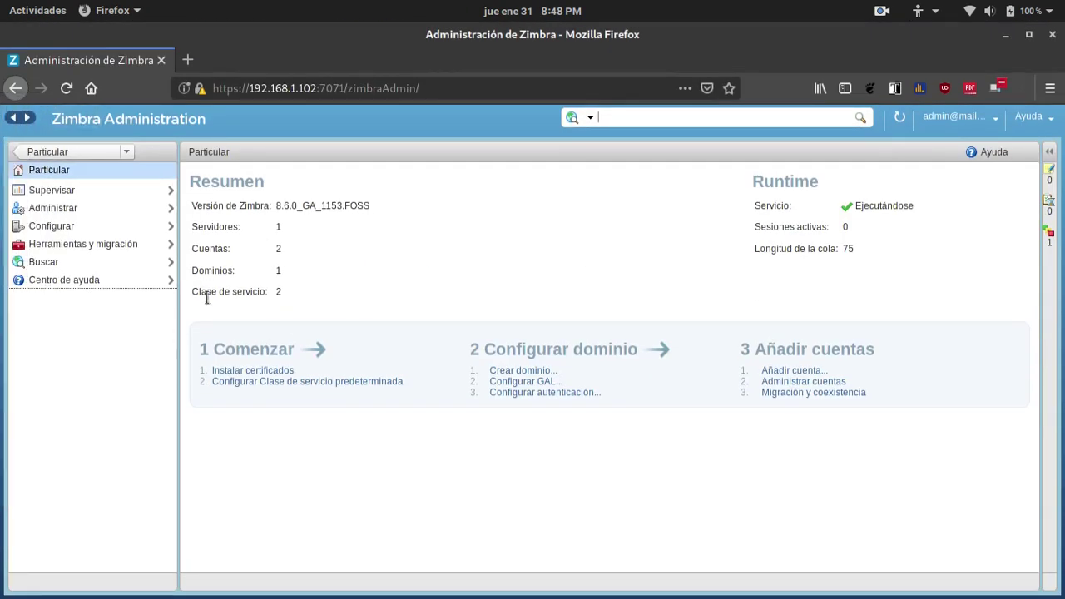
{"action": "left_click", "coordinate": [45, 210]}
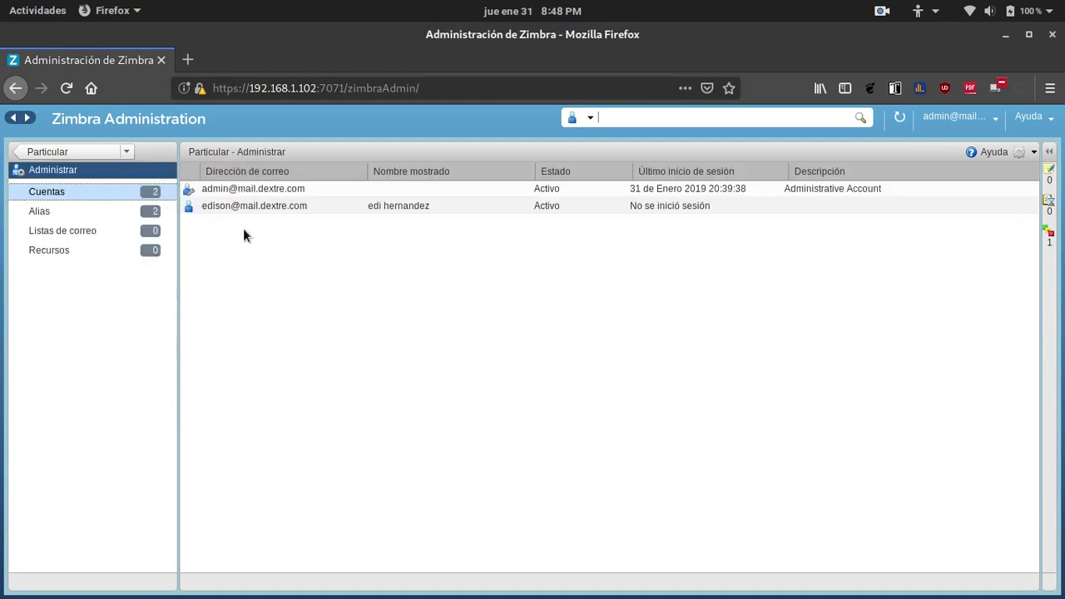
{"action": "right_click", "coordinate": [242, 192]}
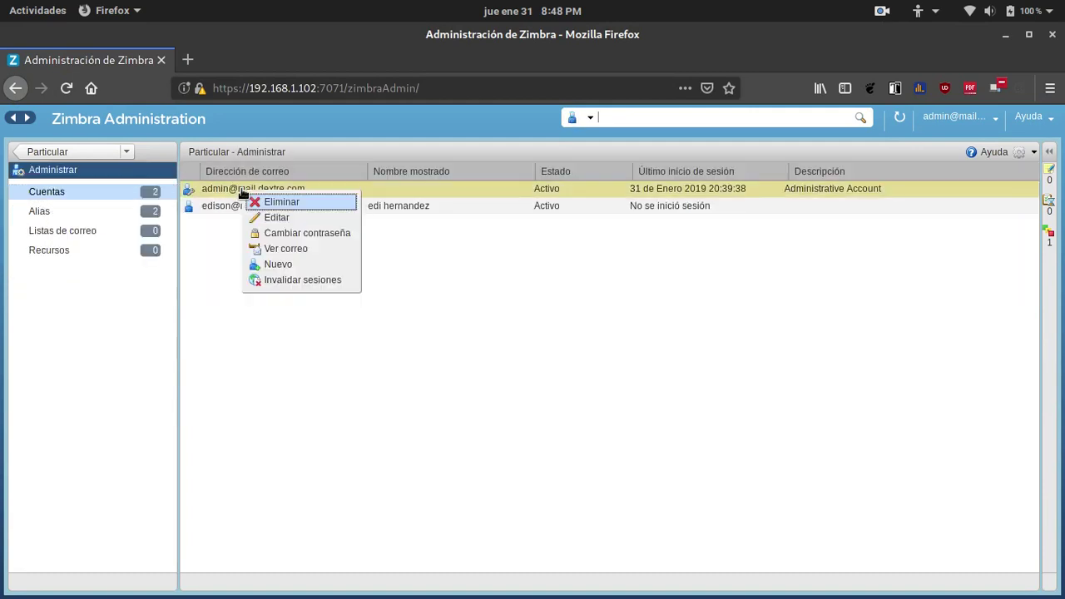
{"action": "left_click", "coordinate": [267, 264]}
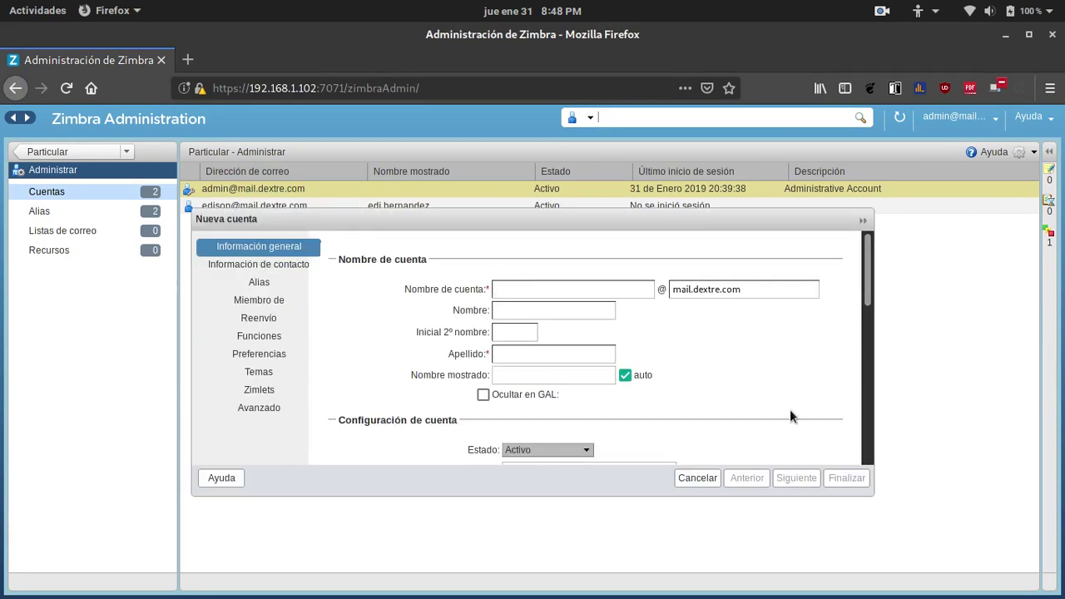
{"action": "type", "text": "kevin"}
{"action": "left_click", "coordinate": [545, 310]}
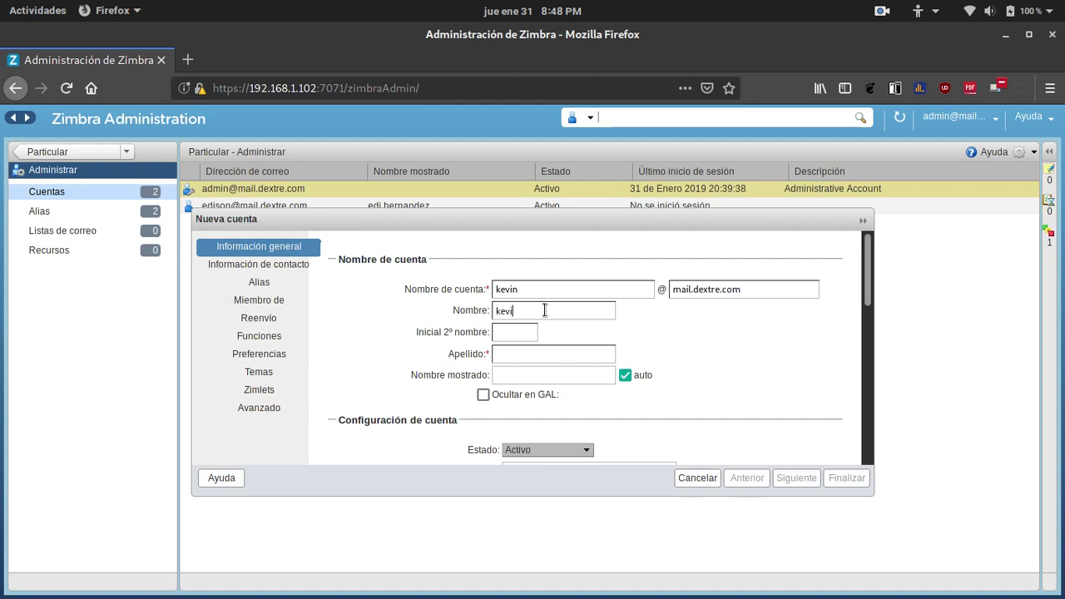
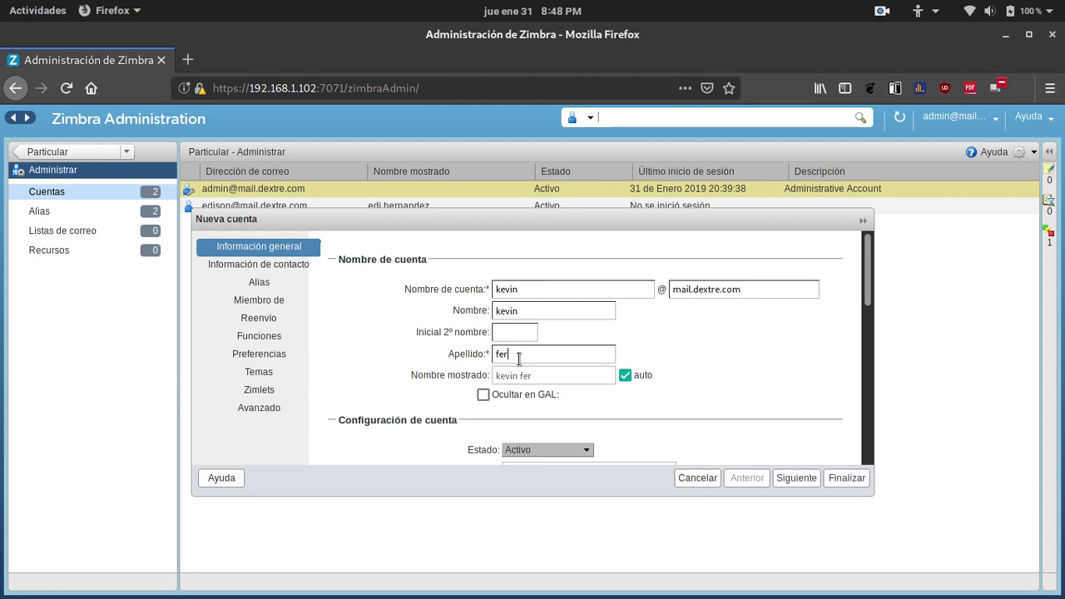
{"action": "key", "text": "Left"}
{"action": "key", "text": "Left"}
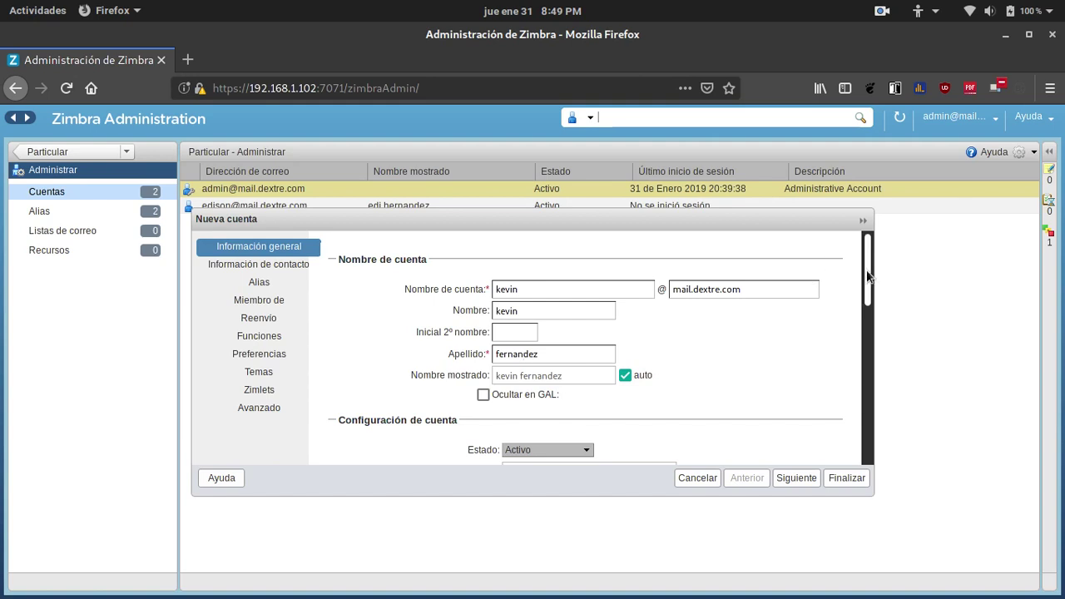
{"action": "left_click_drag", "start_coordinate": [867, 276], "coordinate": [873, 346]}
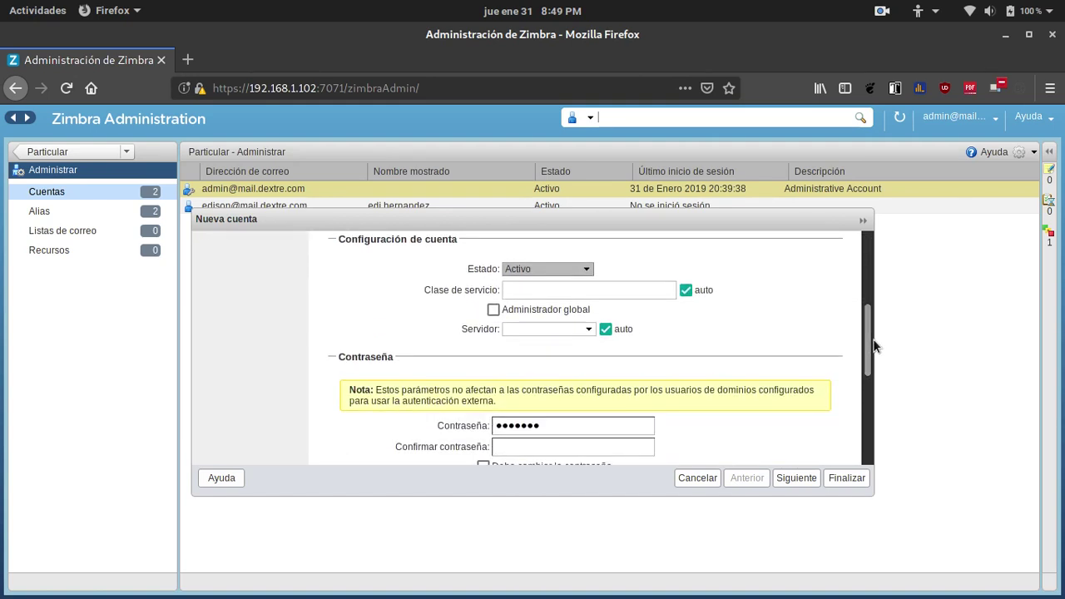
{"action": "scroll", "coordinate": [668, 402], "scroll_direction": "down", "scroll_amount": 2}
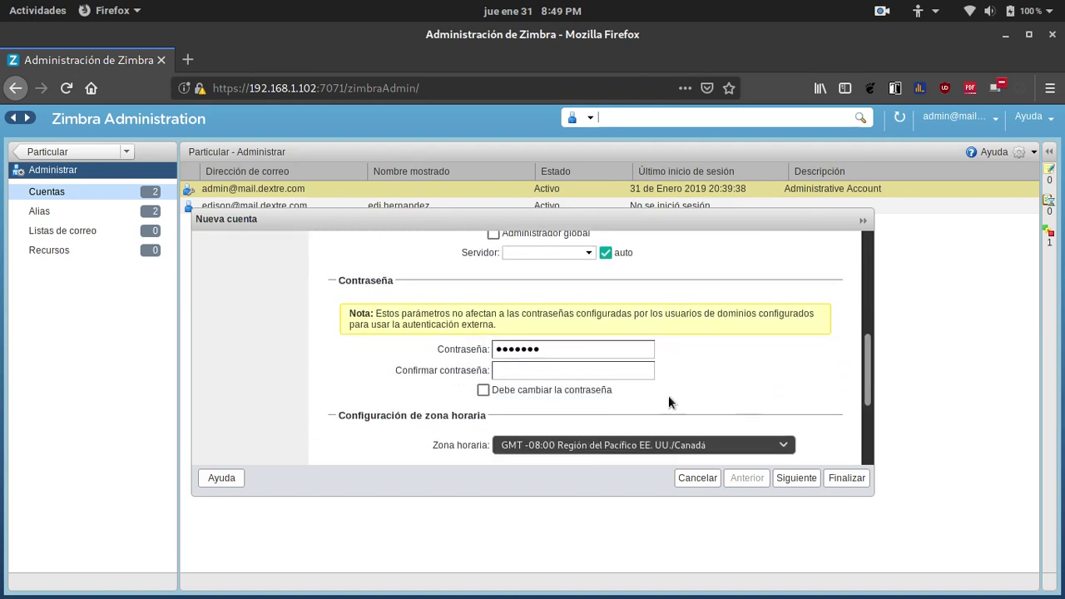
Enter the account password and confirm it.
{"action": "left_click", "coordinate": [580, 350]}
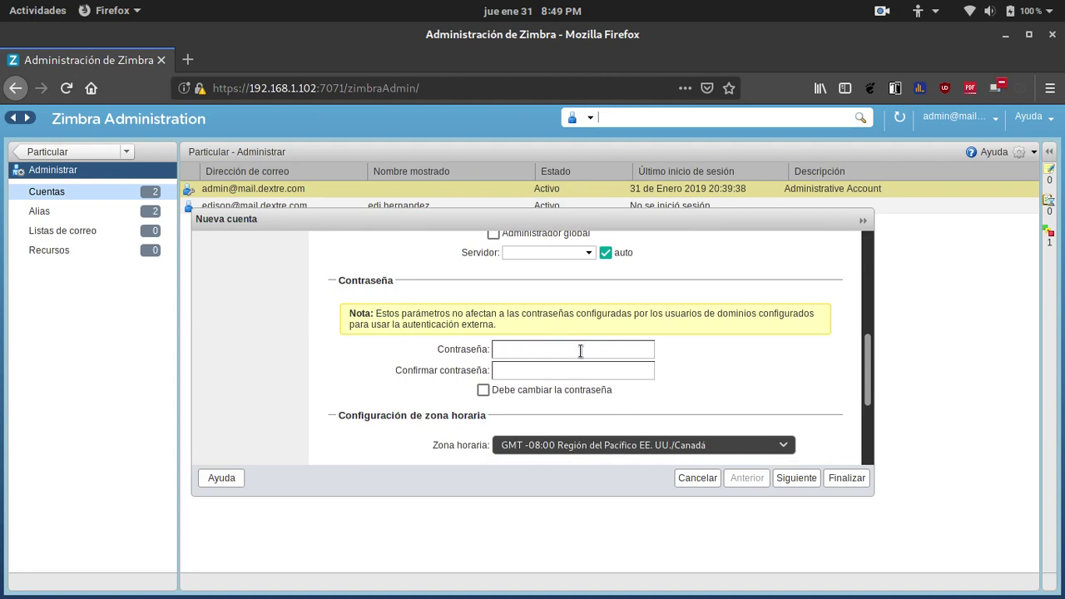
{"action": "type", "text": "1"}
{"action": "type", "text": "•••••"}
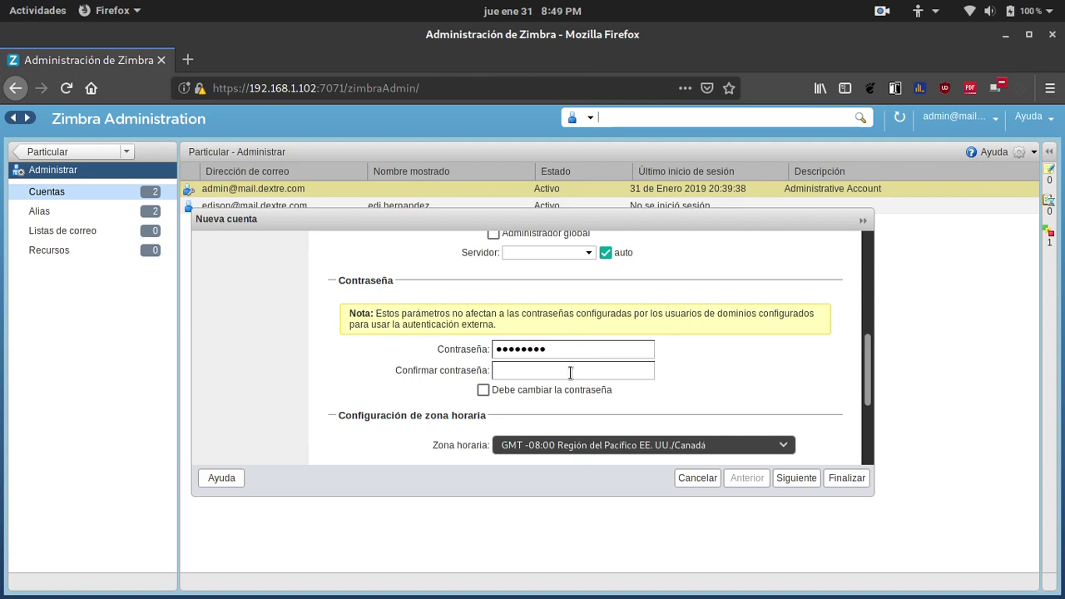
{"action": "left_click", "coordinate": [571, 370]}
{"action": "type", "text": "••••••••"}
Choose GMT -05:00 Colombia as the time zone.
{"action": "left_click", "coordinate": [783, 447]}
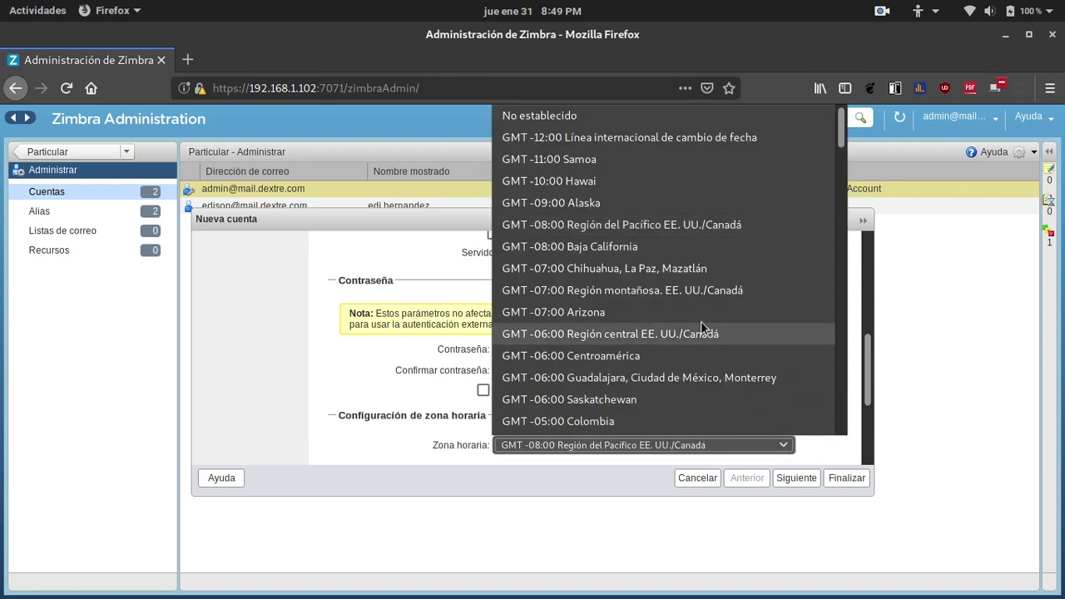
{"action": "scroll", "coordinate": [700, 321], "scroll_direction": "down", "scroll_amount": 2}
{"action": "left_click", "coordinate": [597, 299]}
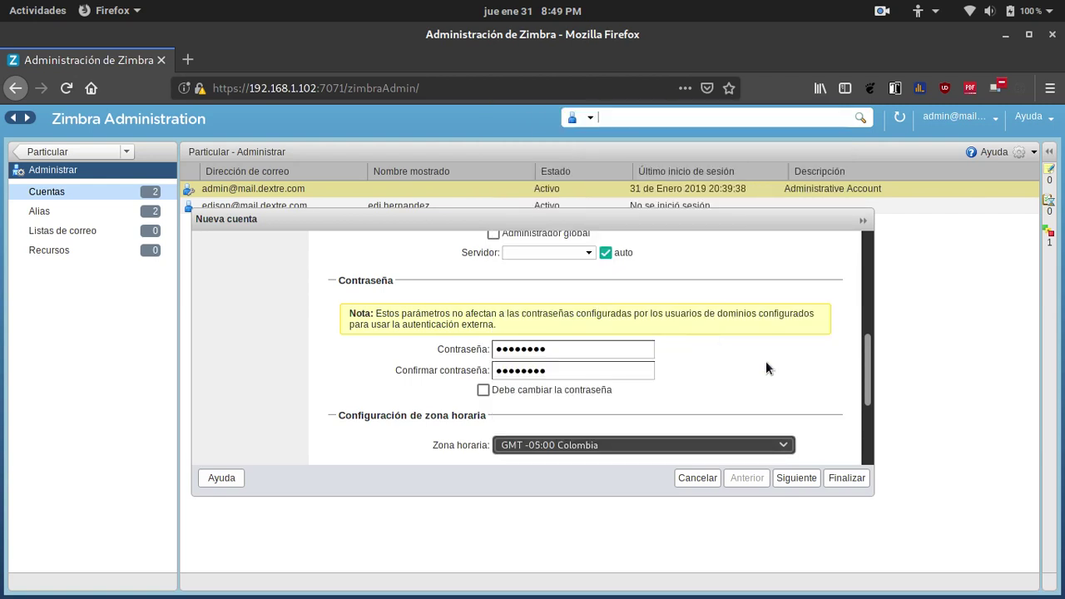
{"action": "left_click_drag", "start_coordinate": [867, 356], "coordinate": [866, 421]}
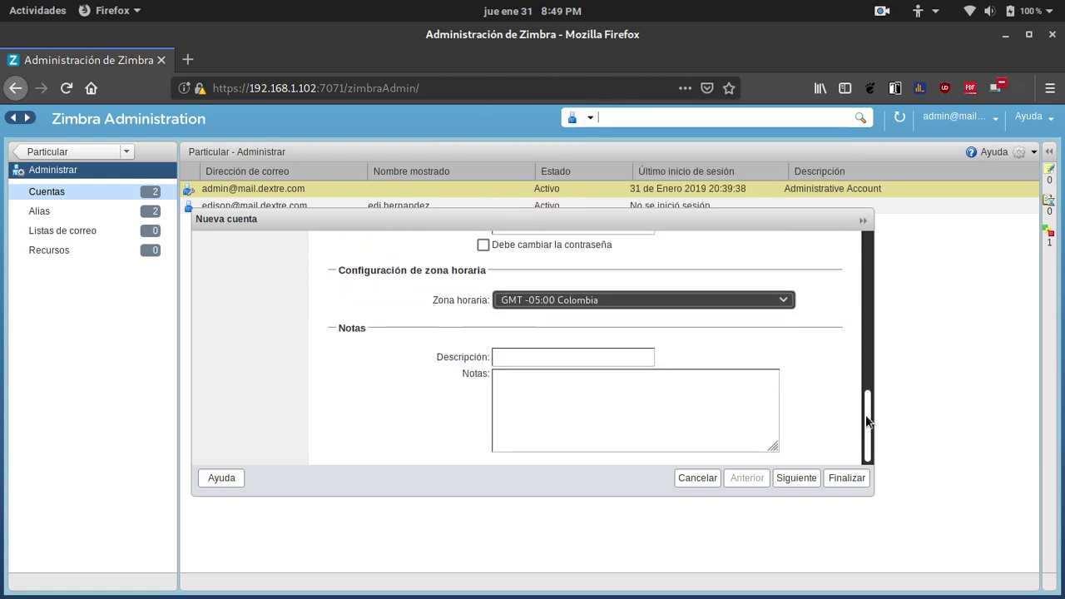
Skip ahead to Preferencias and set Iniciar sesión como to Estándar (HTML).
{"action": "left_click", "coordinate": [796, 477]}
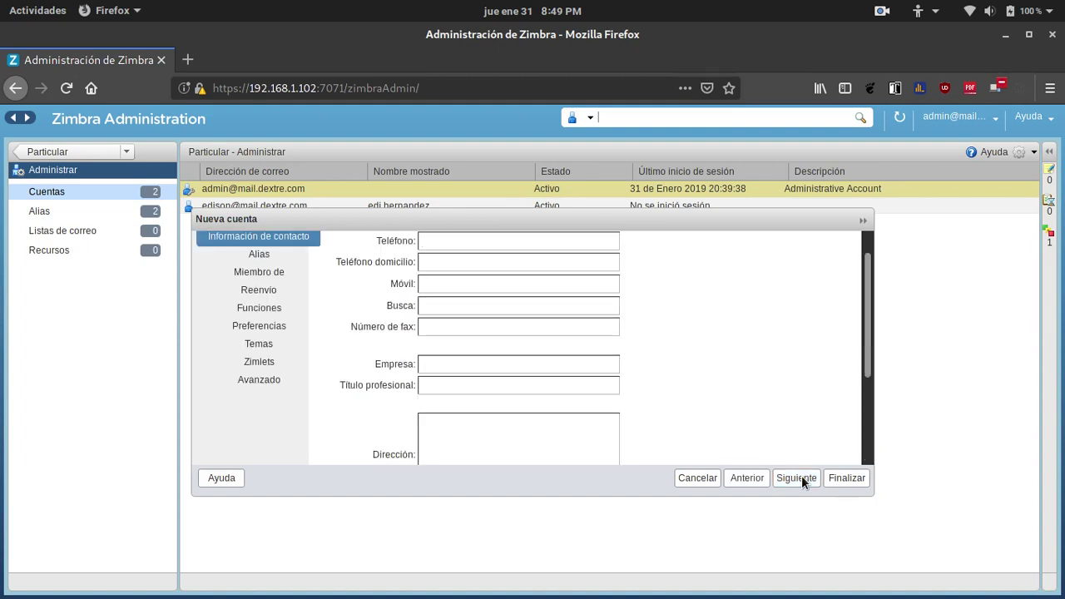
{"action": "left_click", "coordinate": [796, 477]}
{"action": "left_click", "coordinate": [796, 478]}
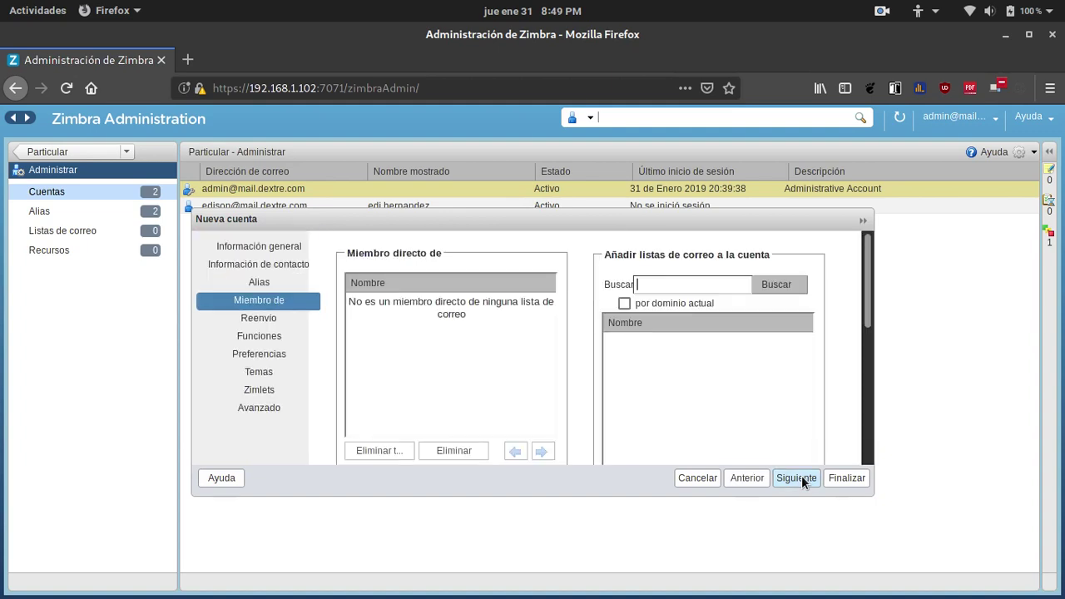
{"action": "left_click", "coordinate": [796, 478]}
{"action": "left_click", "coordinate": [796, 478]}
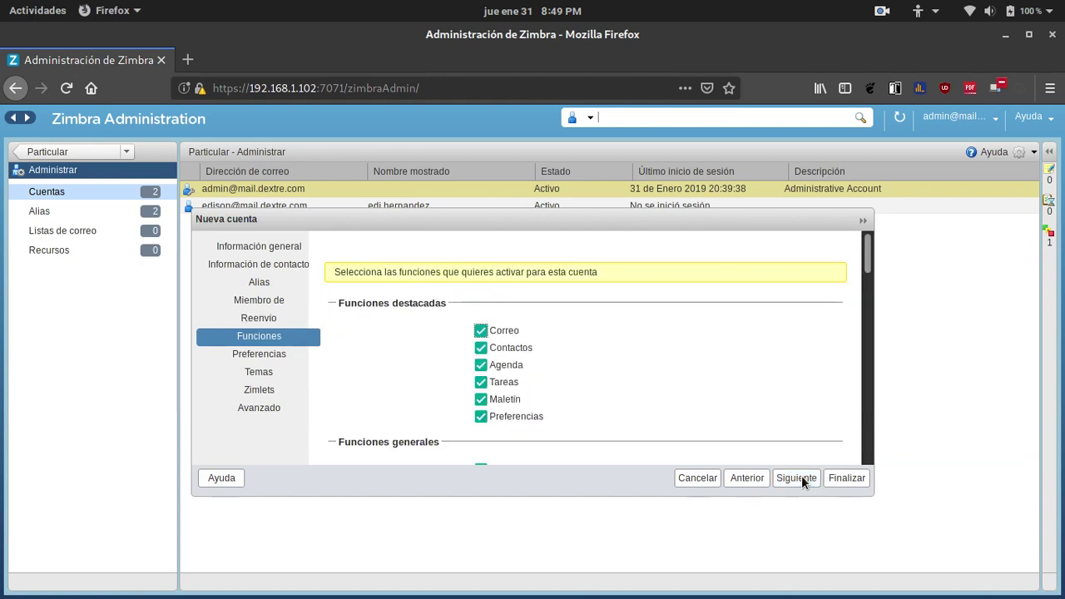
{"action": "left_click", "coordinate": [796, 477]}
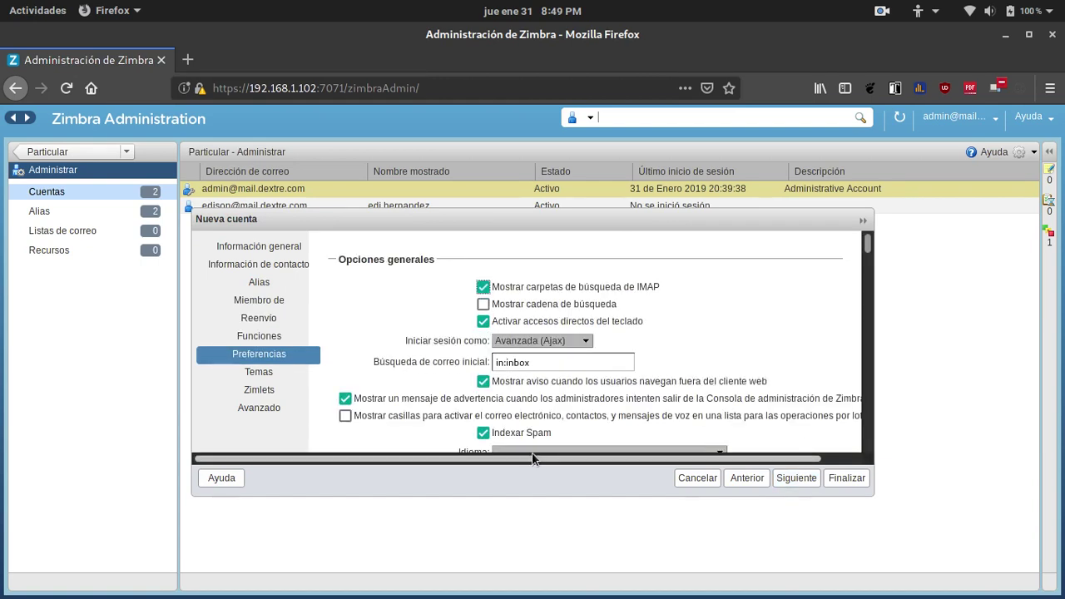
{"action": "left_click", "coordinate": [586, 343]}
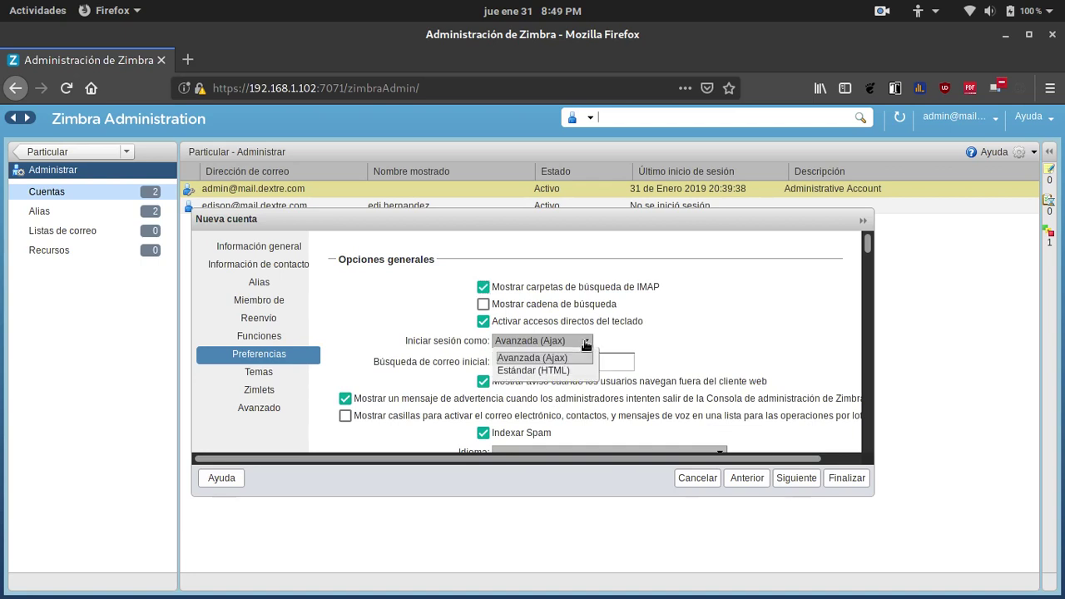
{"action": "left_click", "coordinate": [548, 372]}
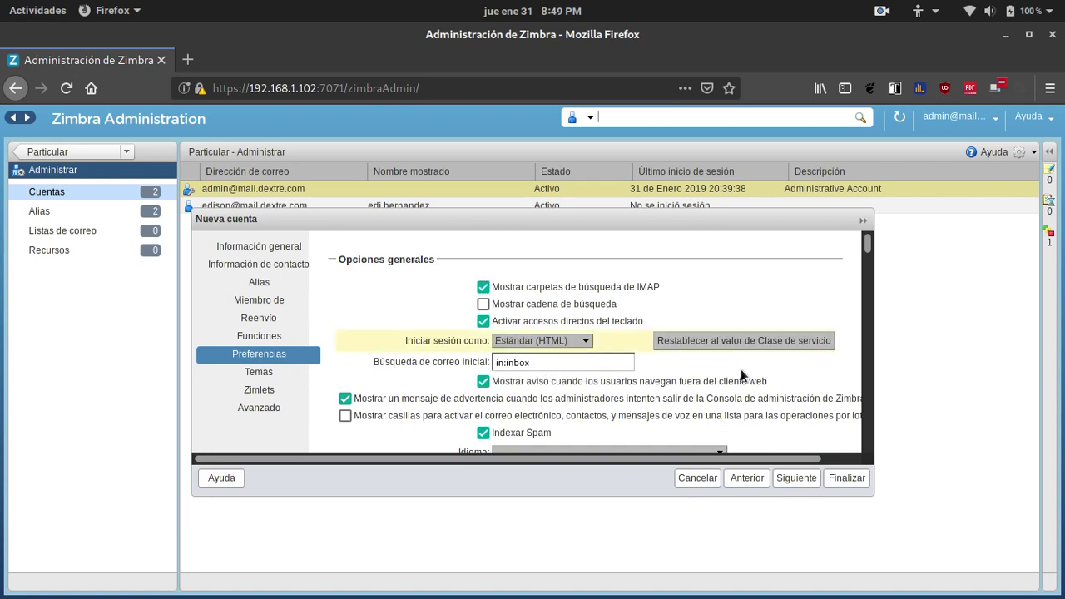
Set the check interval to 'En cuanto llegue correo nuevo' and the minimum to 0.
{"action": "scroll", "coordinate": [821, 378], "scroll_direction": "down", "scroll_amount": 1}
{"action": "scroll", "coordinate": [822, 383], "scroll_direction": "down", "scroll_amount": 5}
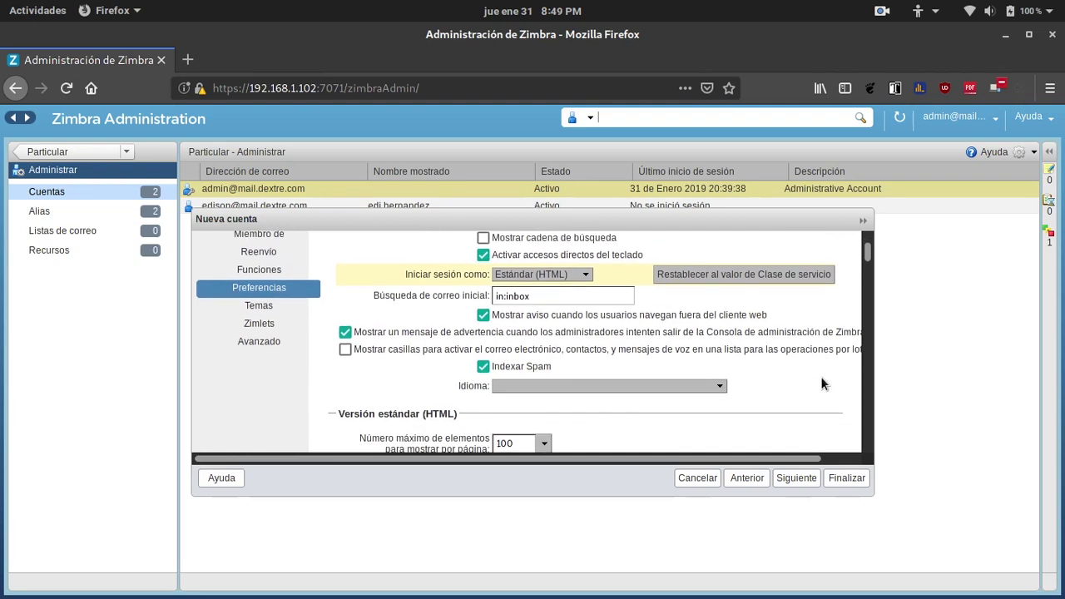
{"action": "scroll", "coordinate": [820, 384], "scroll_direction": "down", "scroll_amount": 4}
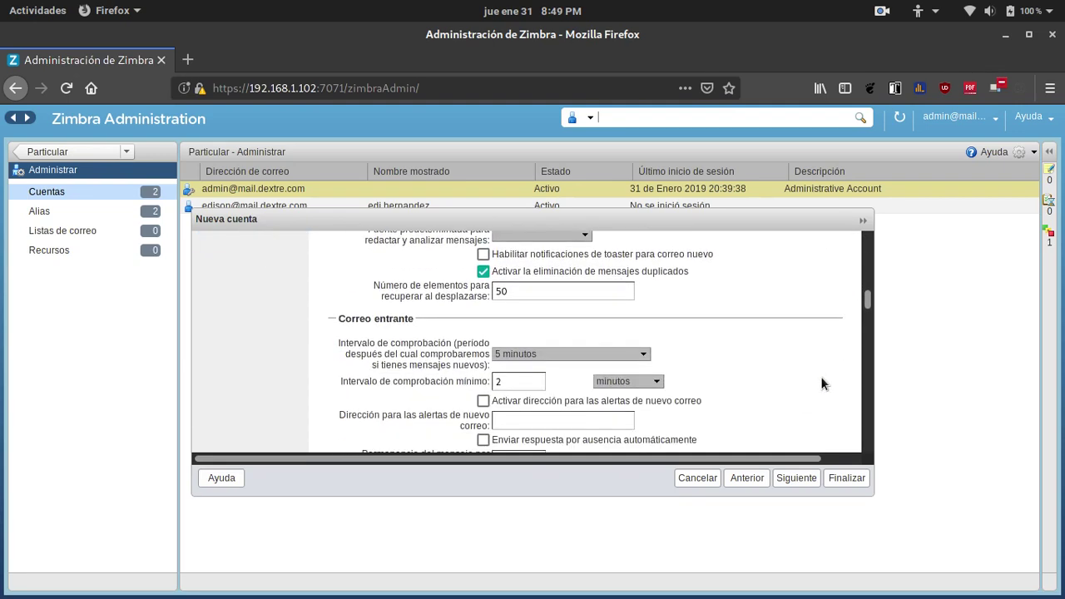
{"action": "left_click", "coordinate": [646, 354]}
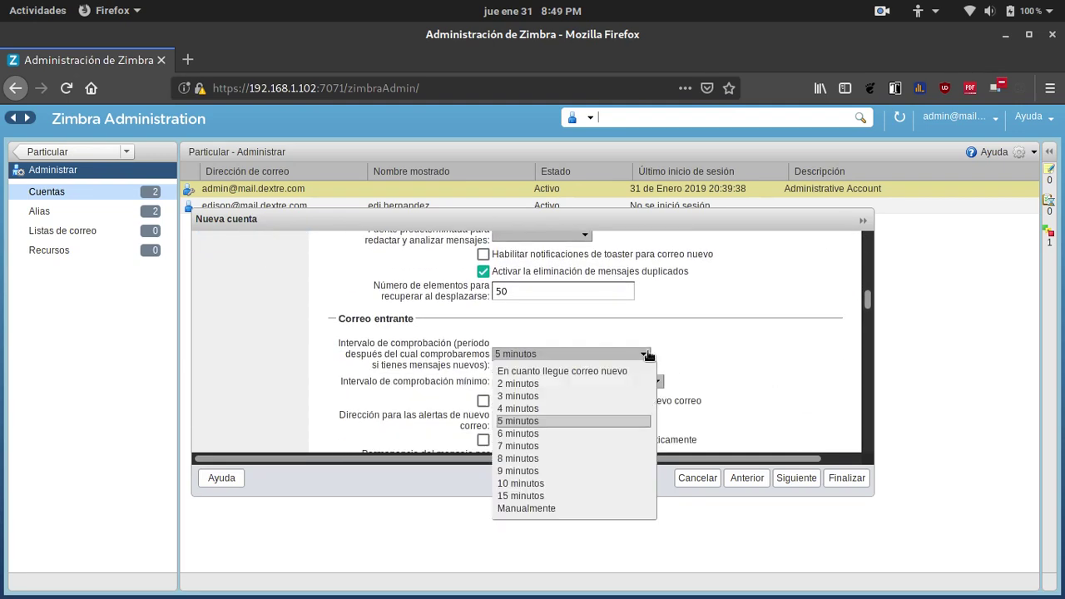
{"action": "left_click", "coordinate": [607, 371]}
{"action": "left_click", "coordinate": [510, 382]}
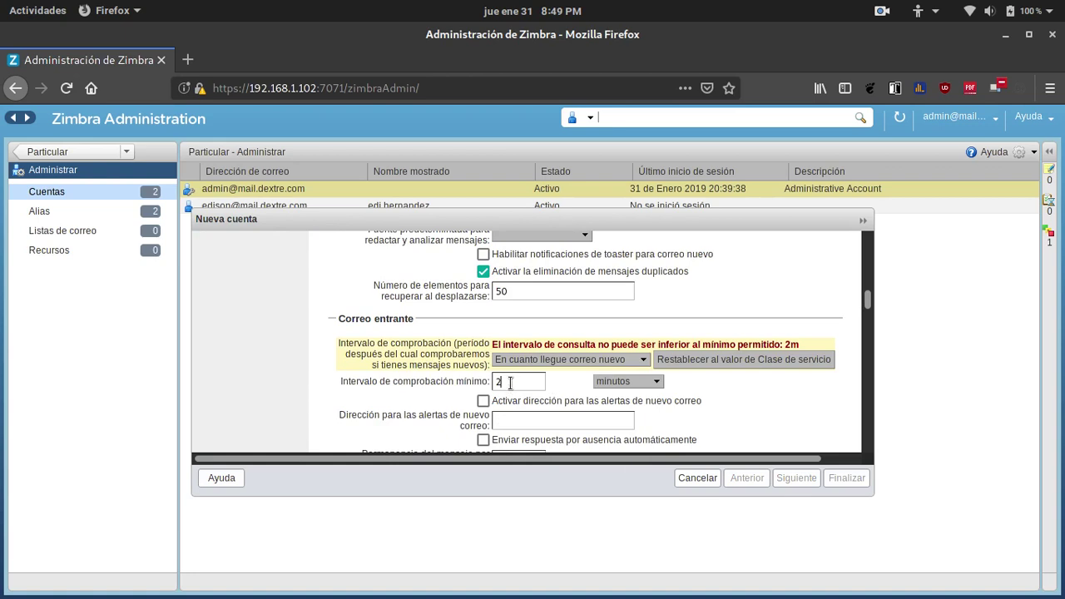
{"action": "key", "text": "BackSpace"}
{"action": "type", "text": "0"}
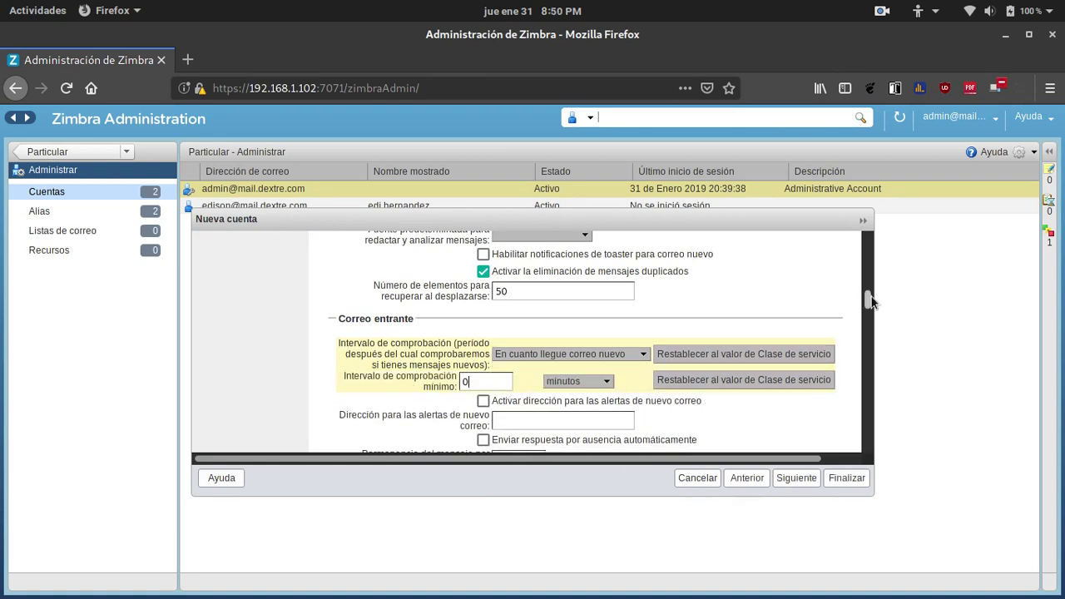
{"action": "left_click_drag", "start_coordinate": [869, 301], "coordinate": [867, 321]}
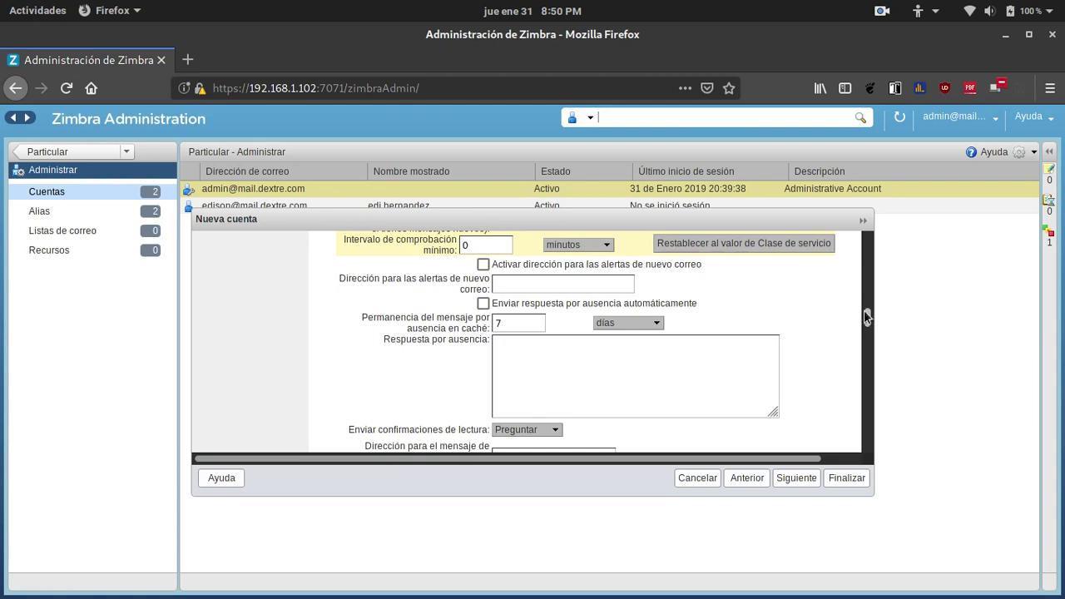
{"action": "left_click_drag", "start_coordinate": [867, 316], "coordinate": [865, 441]}
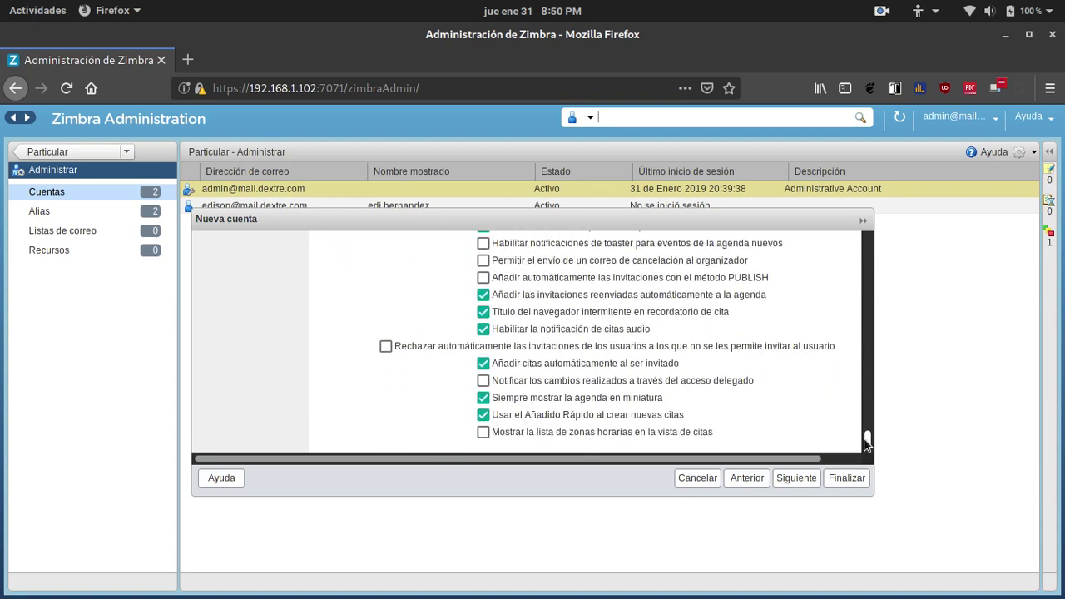
Click Finalizar so kevin appears Active beside admin and edison, then inspect its row's actions.
{"action": "left_click", "coordinate": [844, 480]}
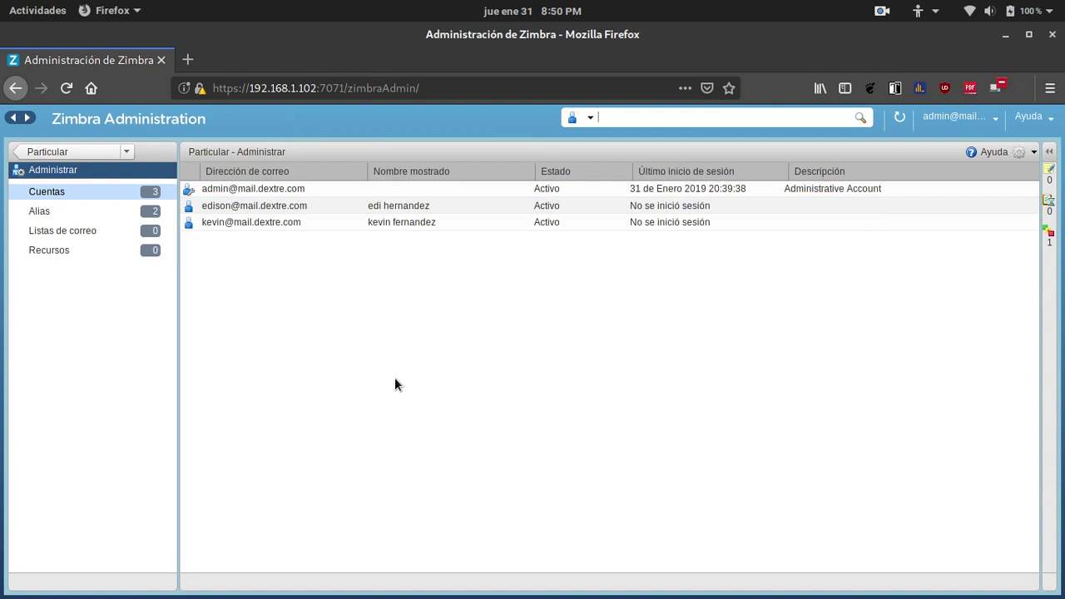
{"action": "left_click", "coordinate": [267, 212]}
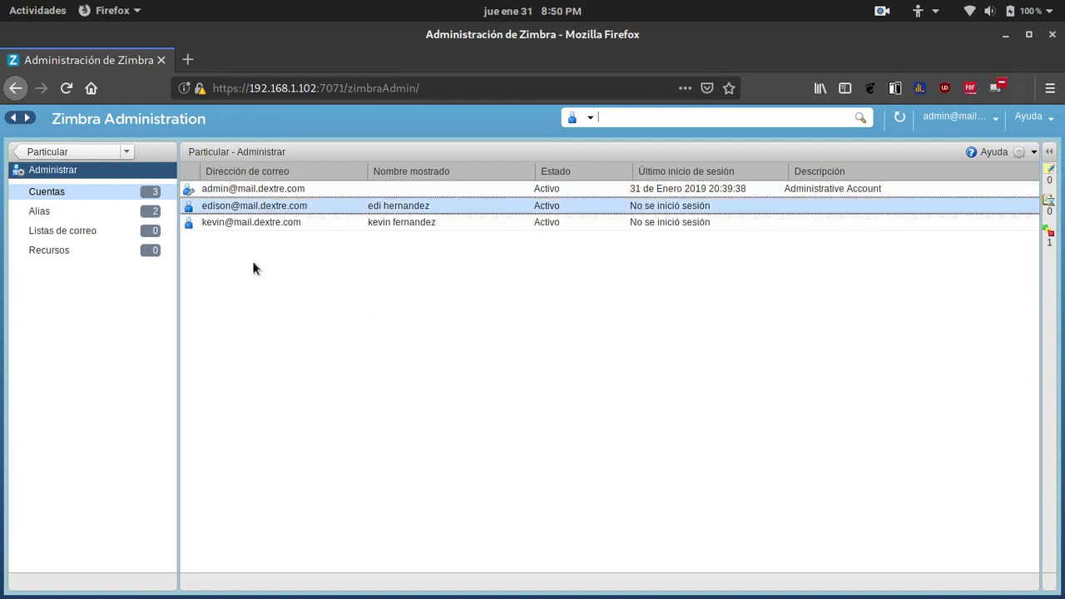
{"action": "right_click", "coordinate": [232, 207]}
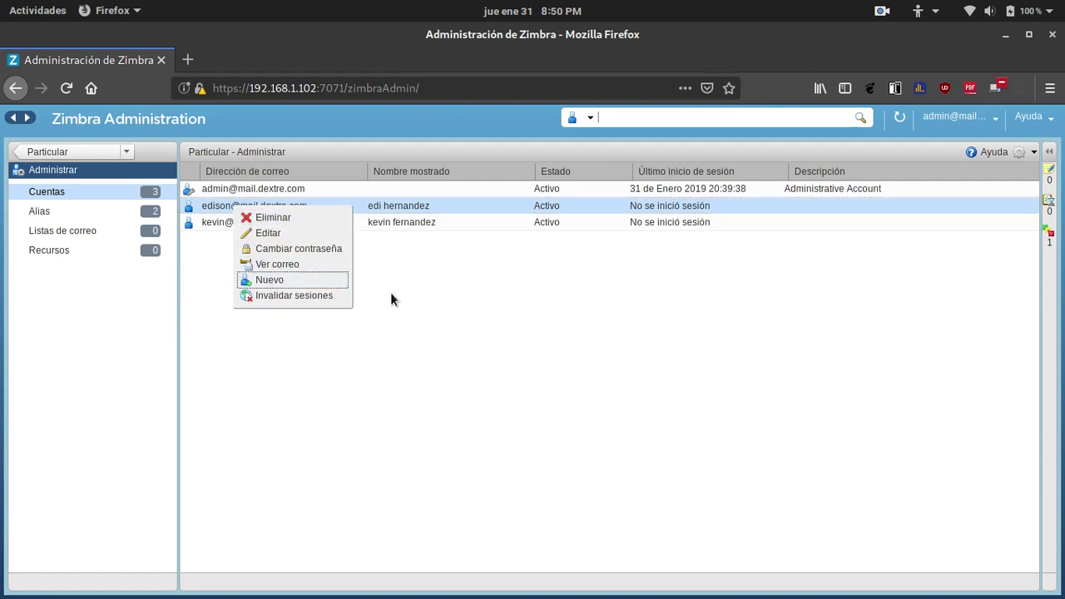
{"action": "left_click", "coordinate": [445, 318]}
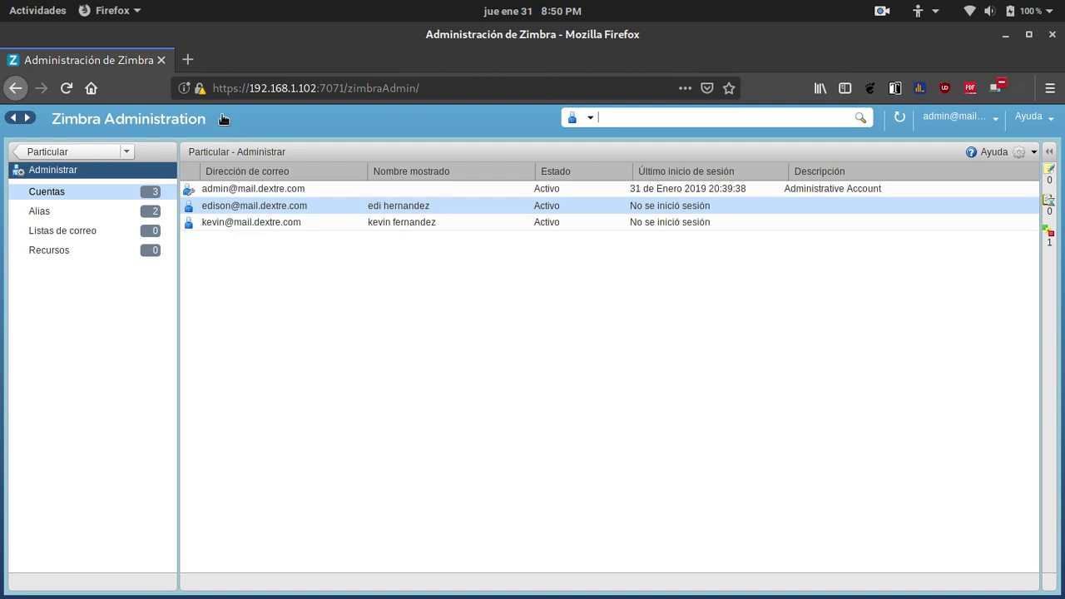
{"action": "left_click", "coordinate": [190, 61]}
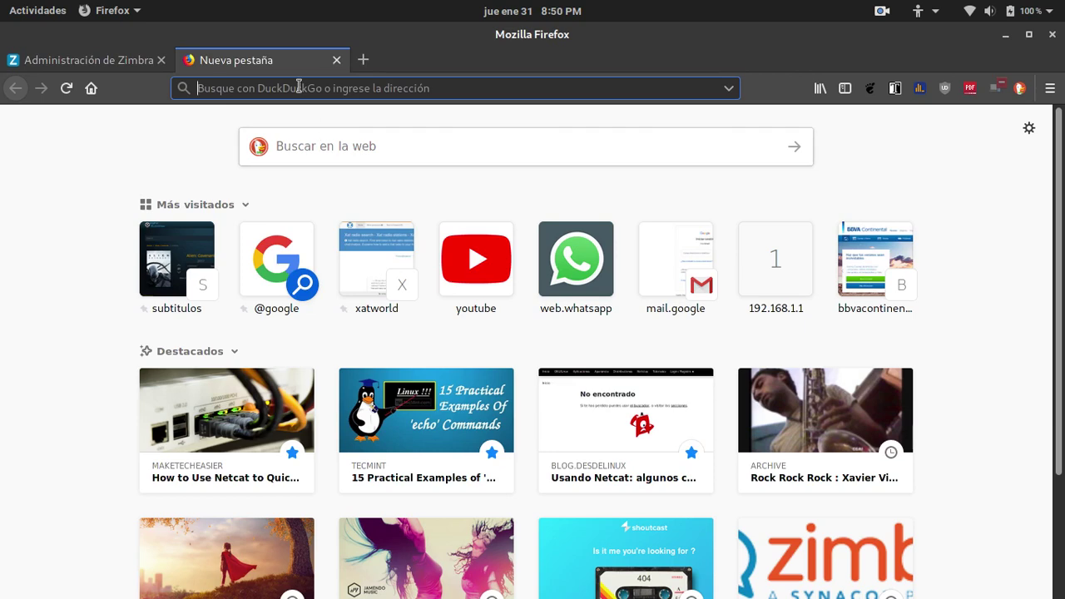
{"action": "type", "text": "192.168.1.102:7071/"}
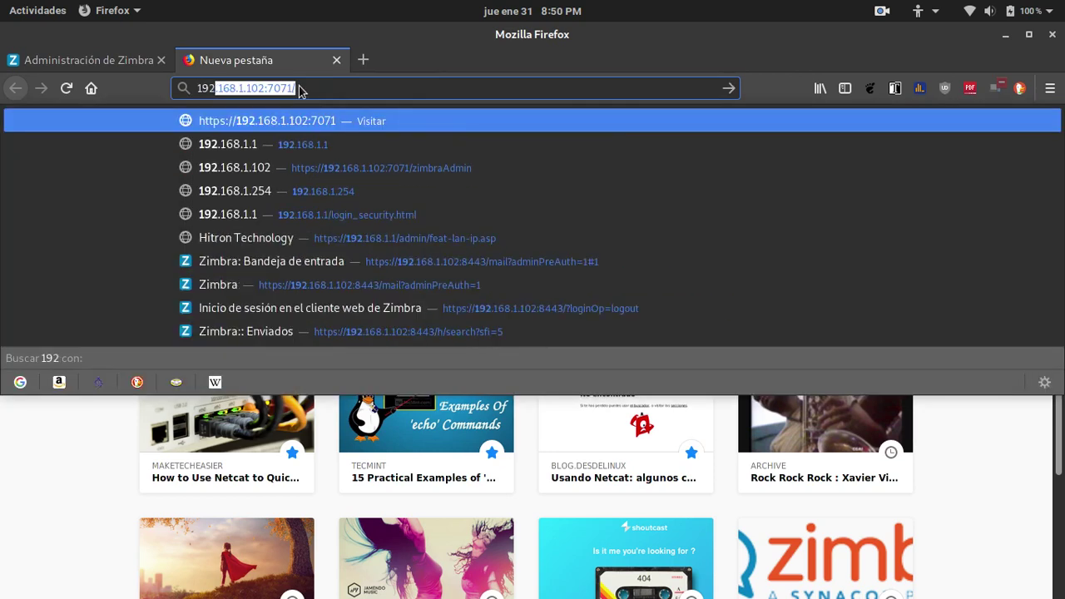
{"action": "key", "text": "Return"}
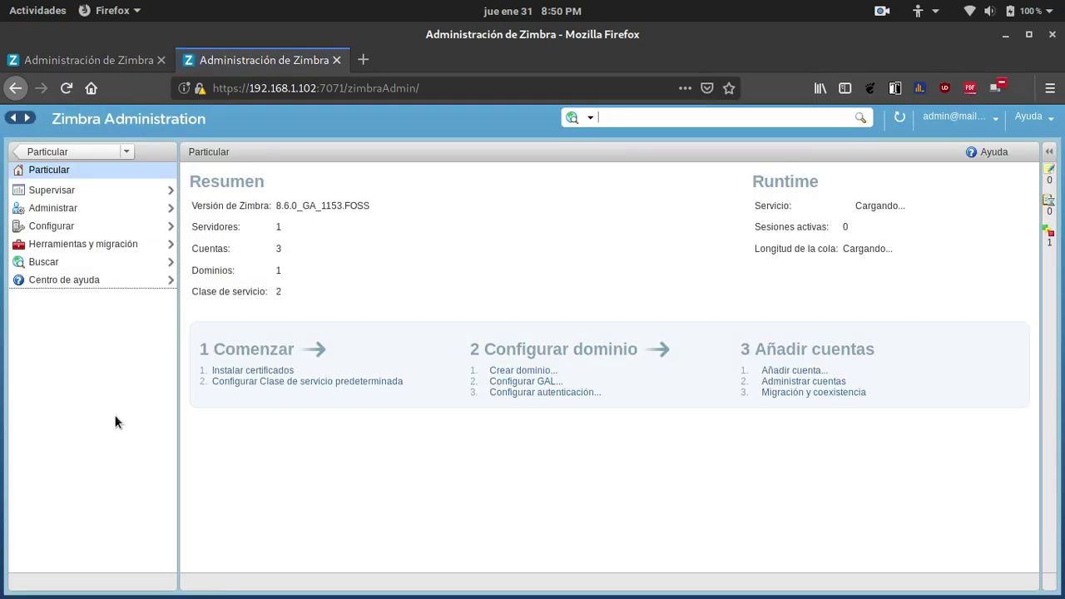
{"action": "left_click", "coordinate": [119, 57]}
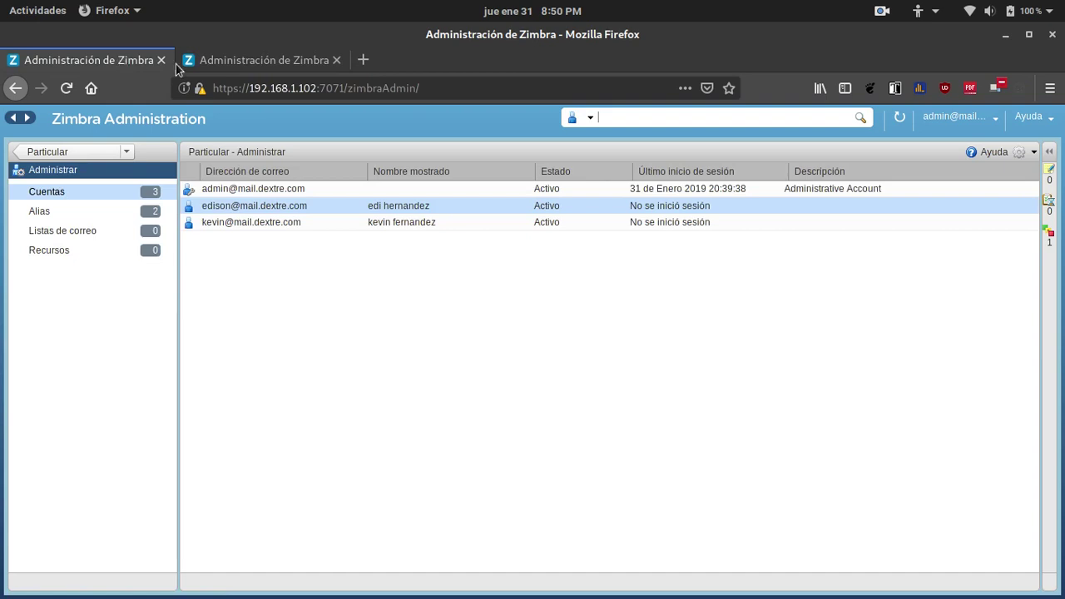
{"action": "left_click", "coordinate": [336, 61]}
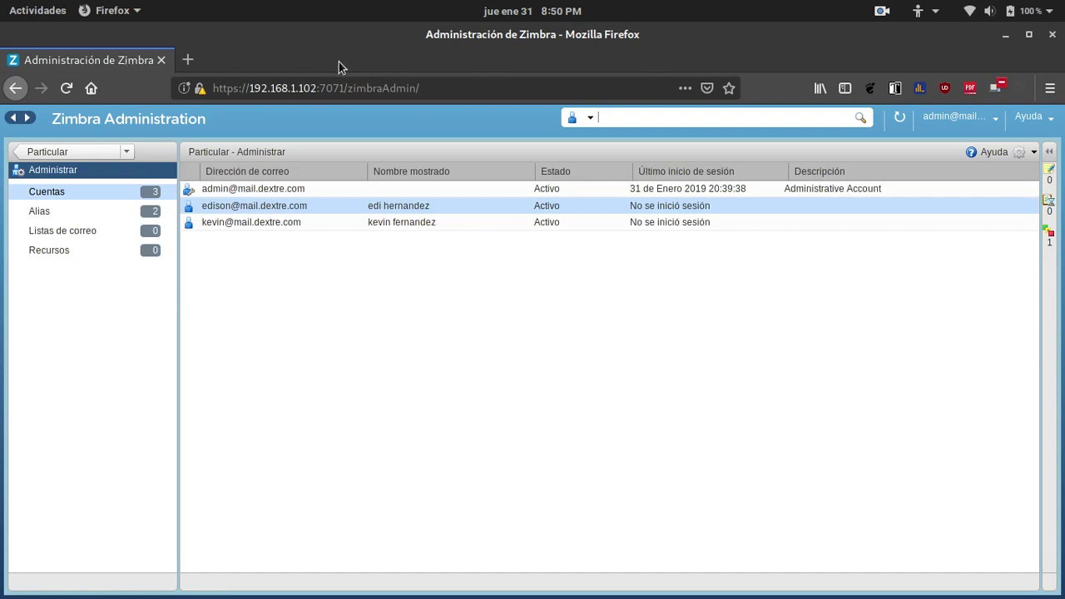
{"action": "left_click", "coordinate": [244, 210]}
{"action": "right_click", "coordinate": [245, 210]}
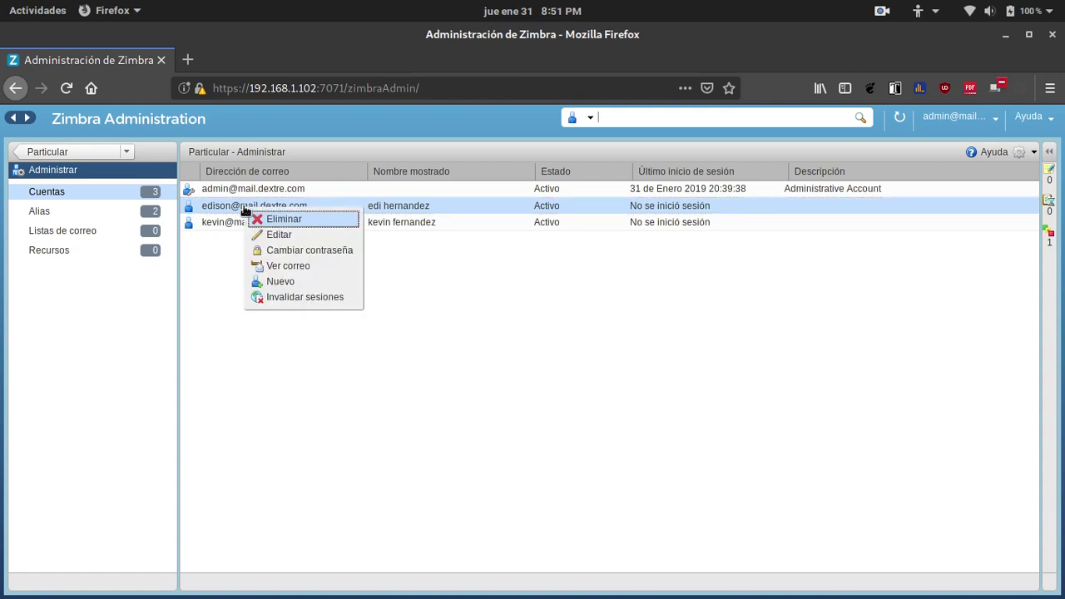
{"action": "left_click", "coordinate": [288, 268]}
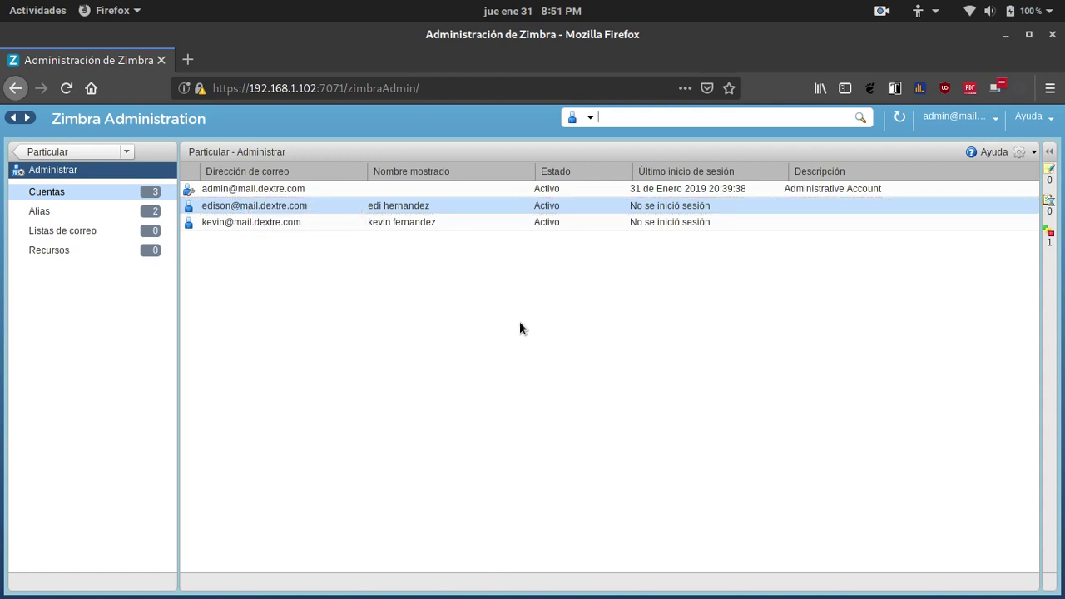